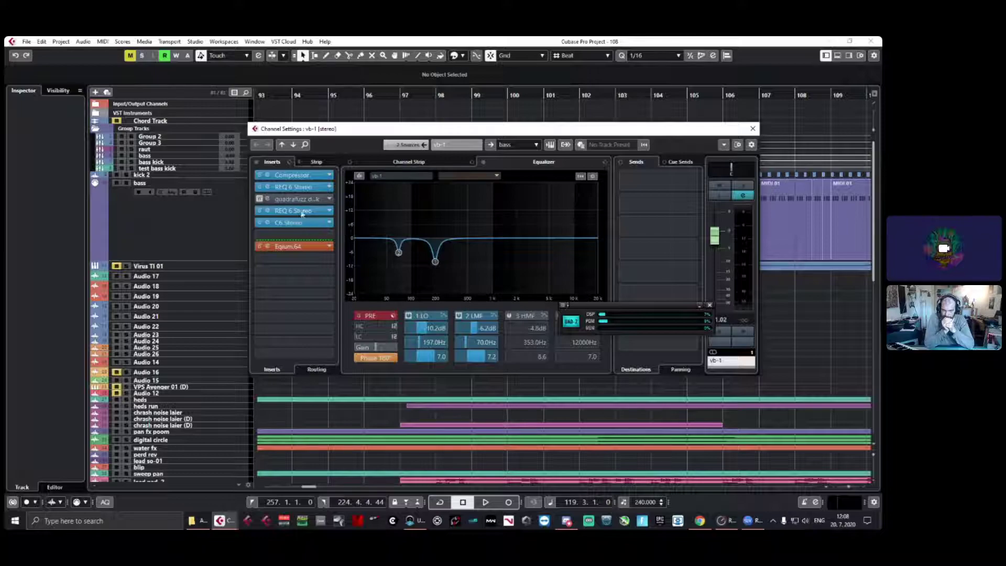
Step: Open the Compressor on the first insert of the vb-1 channel and review its side-chain and compression settings
left_click(292, 180)
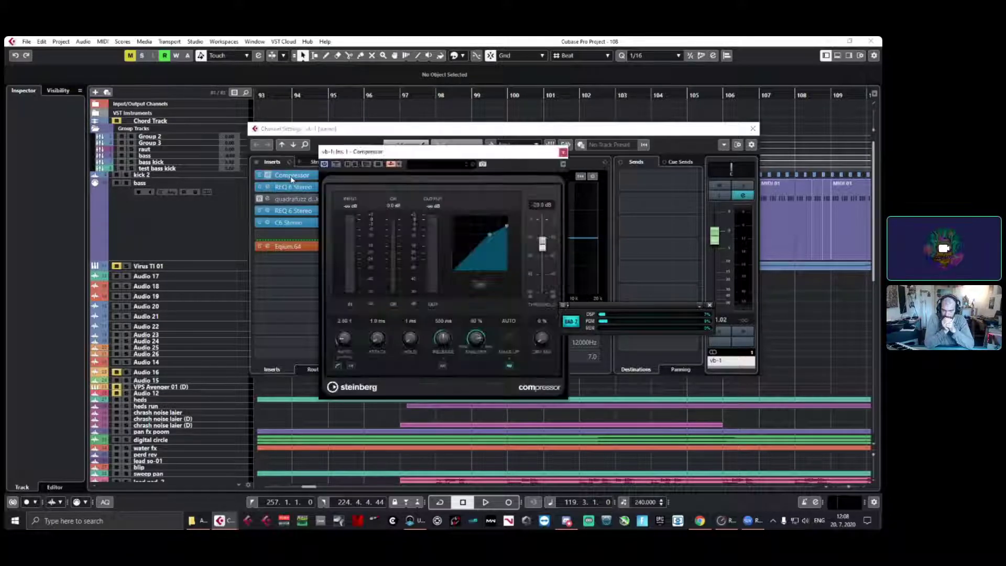
left_click_drag(433, 150, 156, 238)
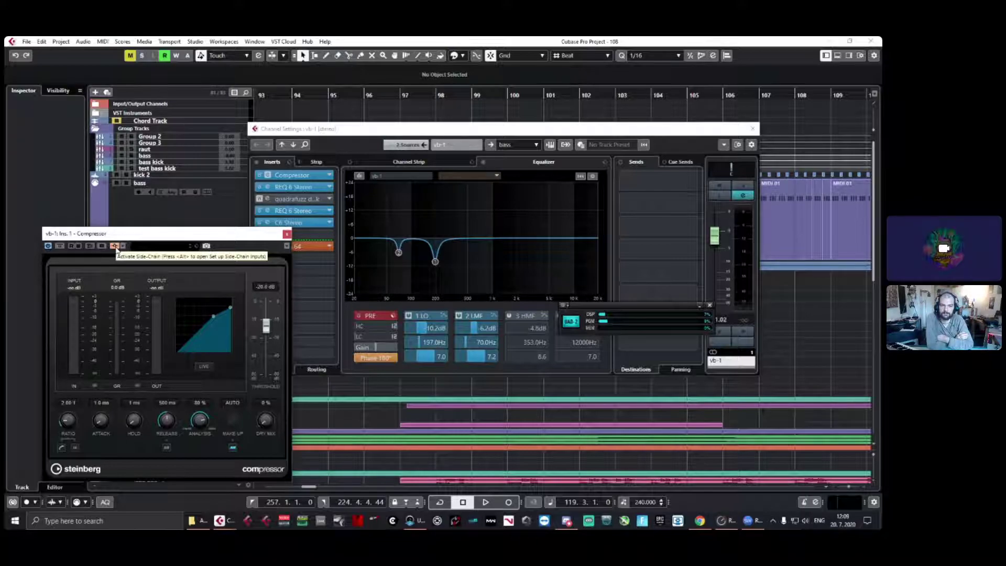
left_click_drag(158, 232, 207, 116)
left_click(340, 126)
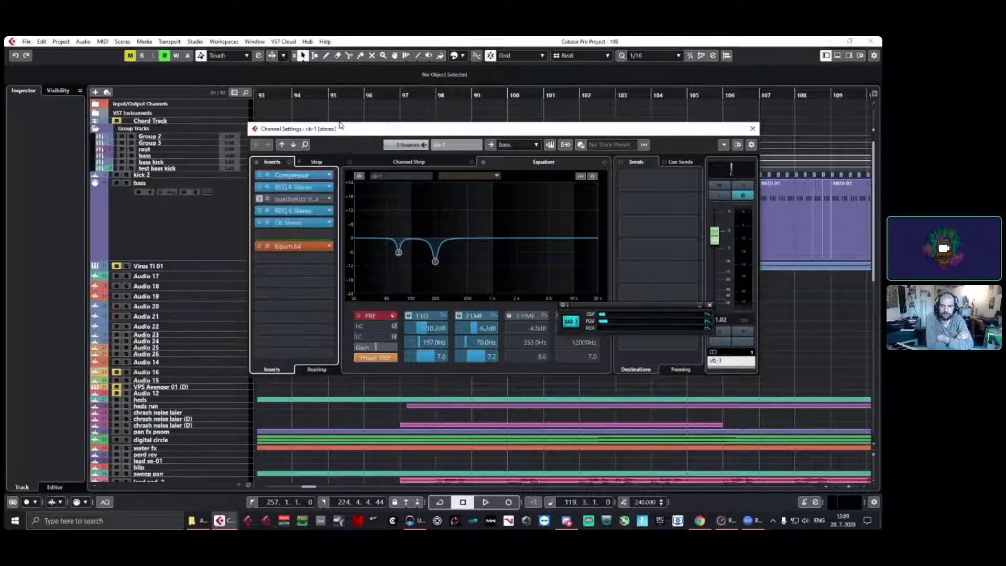
Step: Open the REQ 6 Stereo equalizer on insert 2 and load UAD Cambridge into insert 9, placing both windows side by side
left_click(295, 187)
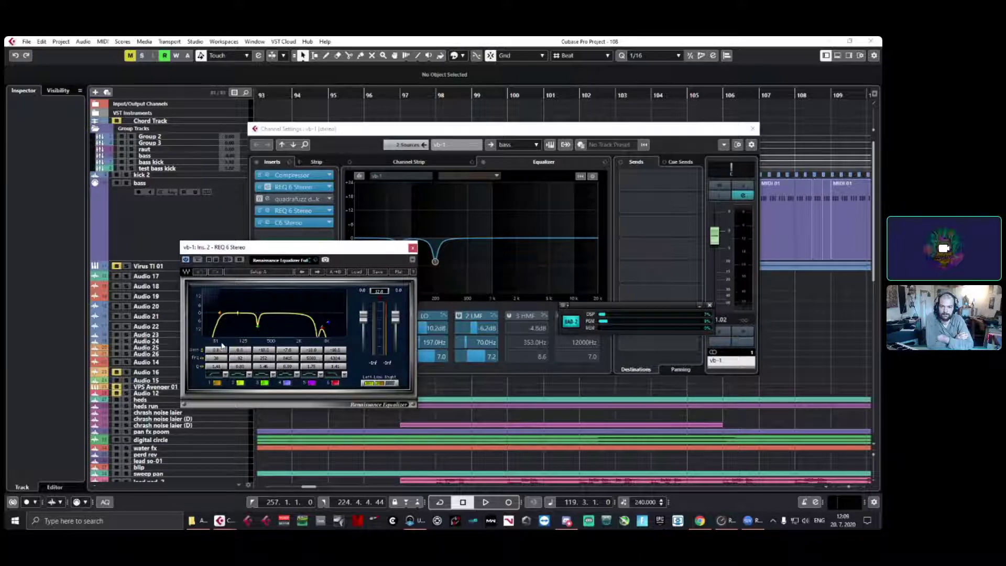
left_click_drag(229, 346, 503, 291)
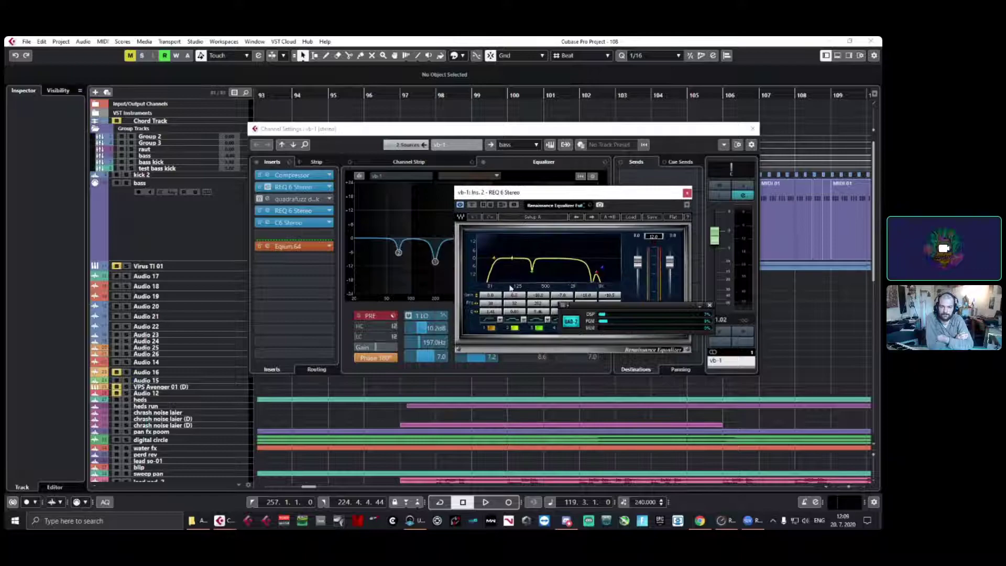
left_click(324, 259)
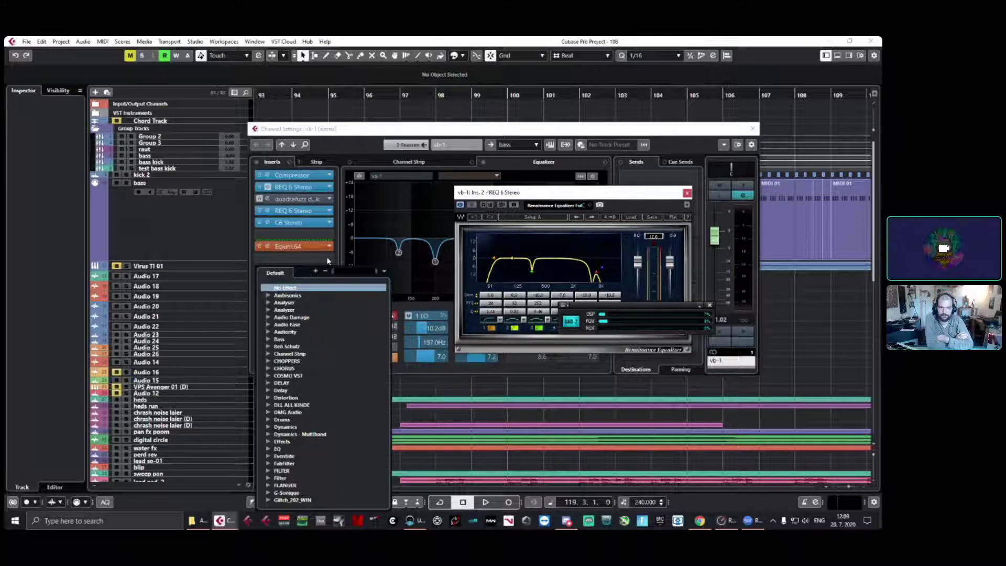
type("cam")
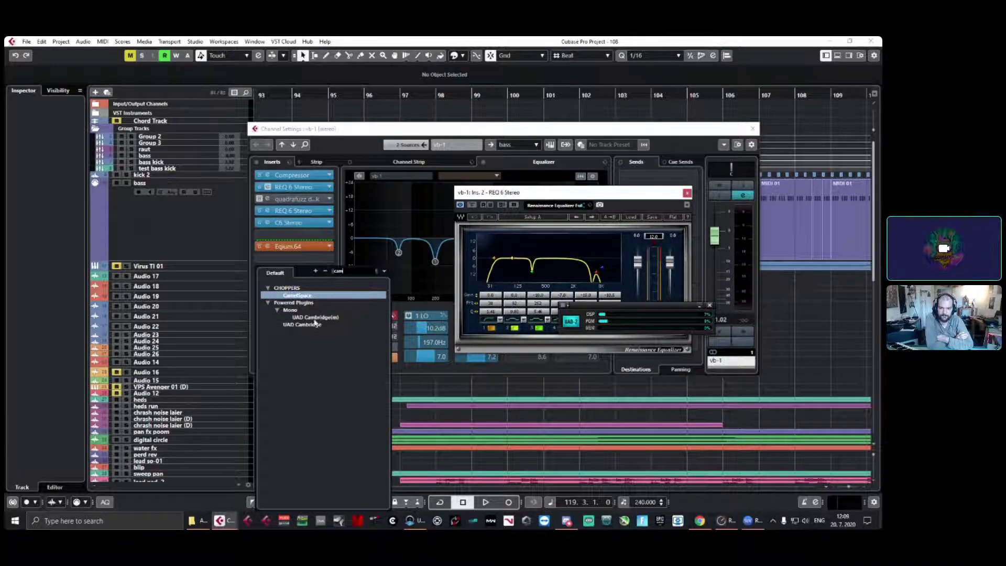
left_click(314, 323)
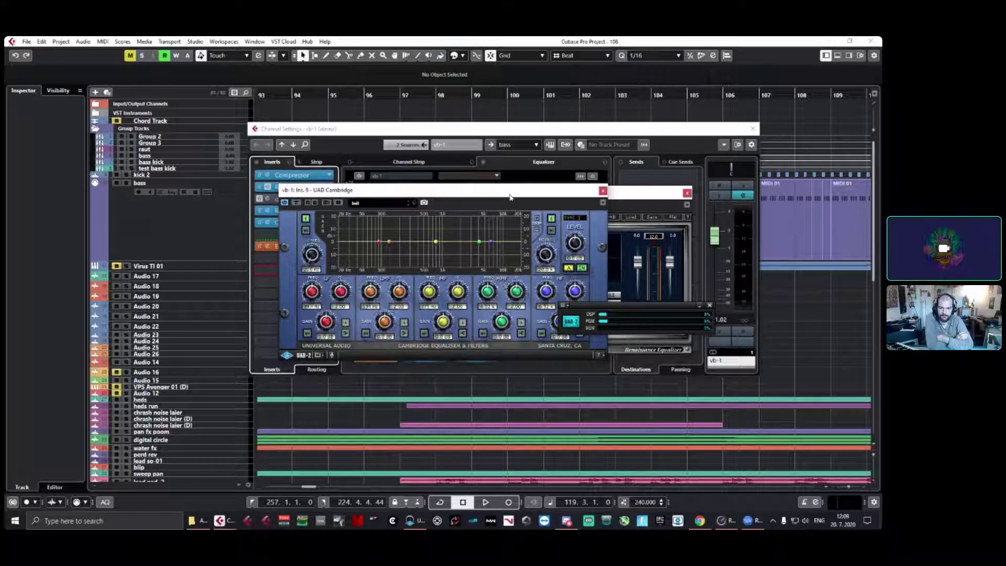
left_click_drag(416, 190, 249, 191)
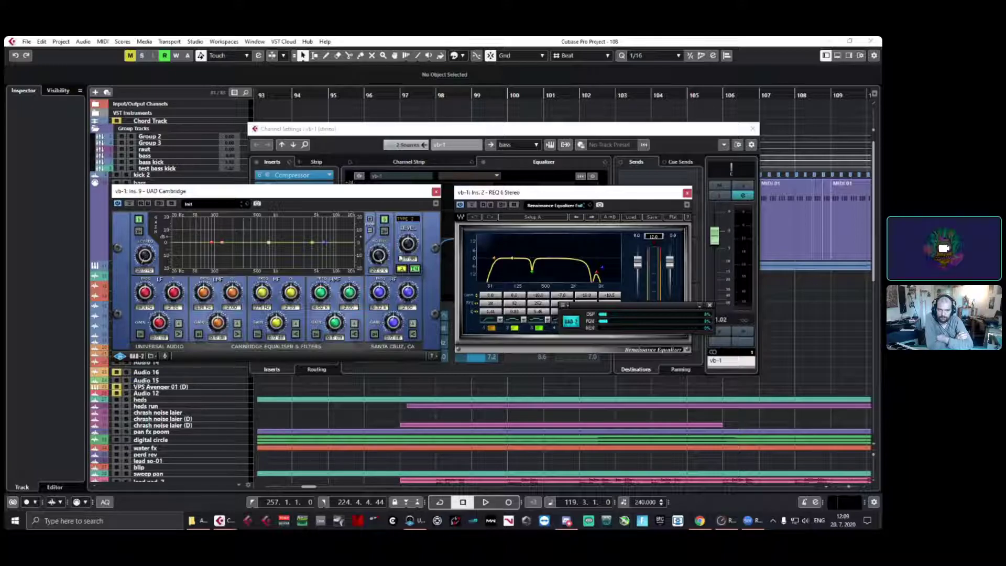
left_click_drag(236, 190, 233, 135)
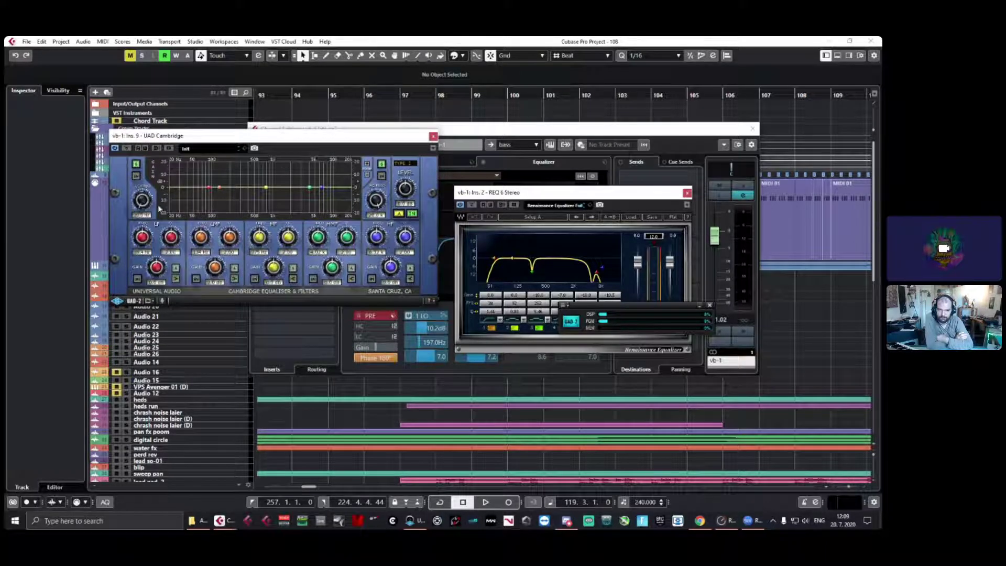
Step: Apply a steep low-cut slope in UAD Cambridge and compare its curve with the REQ 6 Stereo curve
left_click(135, 169)
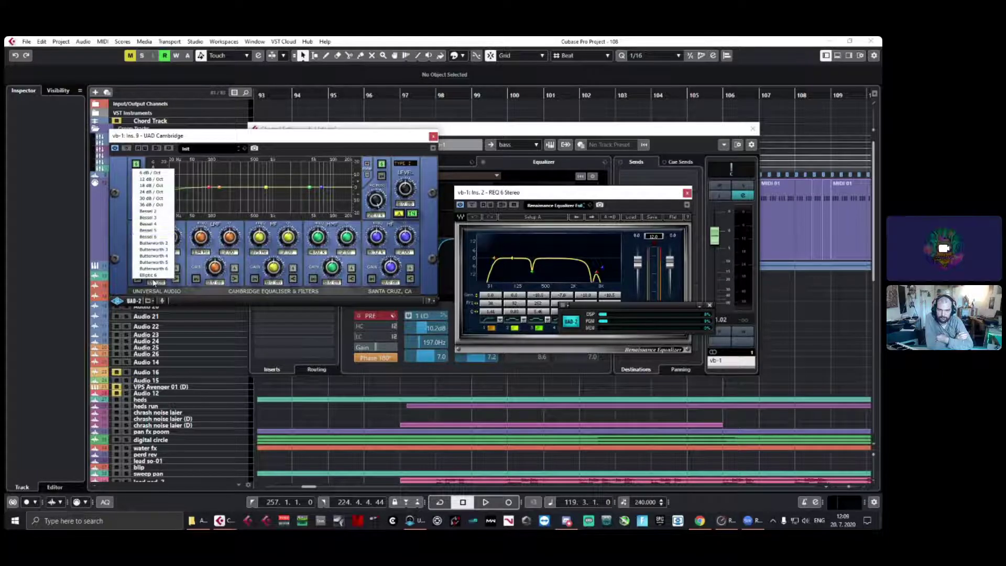
left_click(153, 281)
left_click_drag(138, 196, 134, 180)
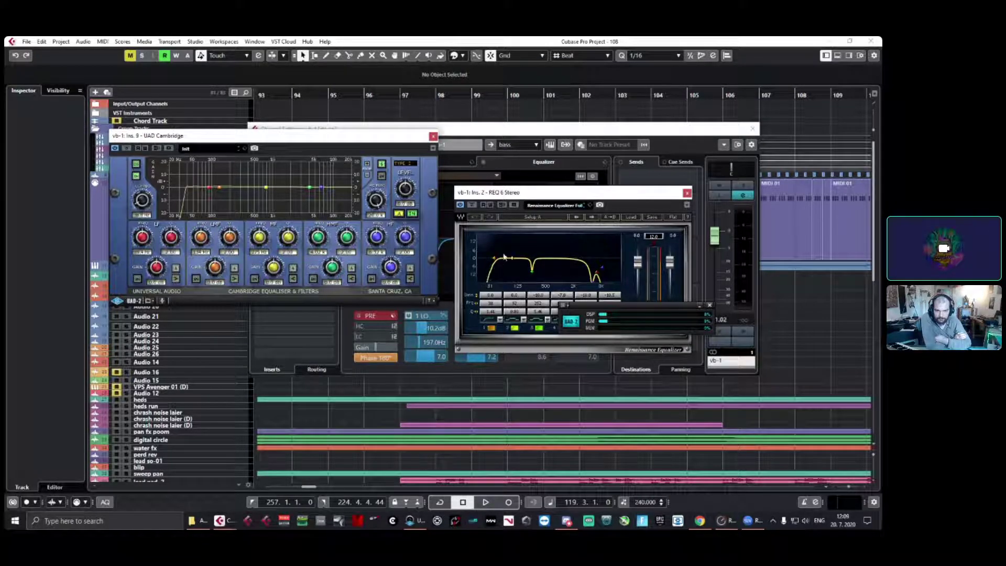
left_click(490, 183)
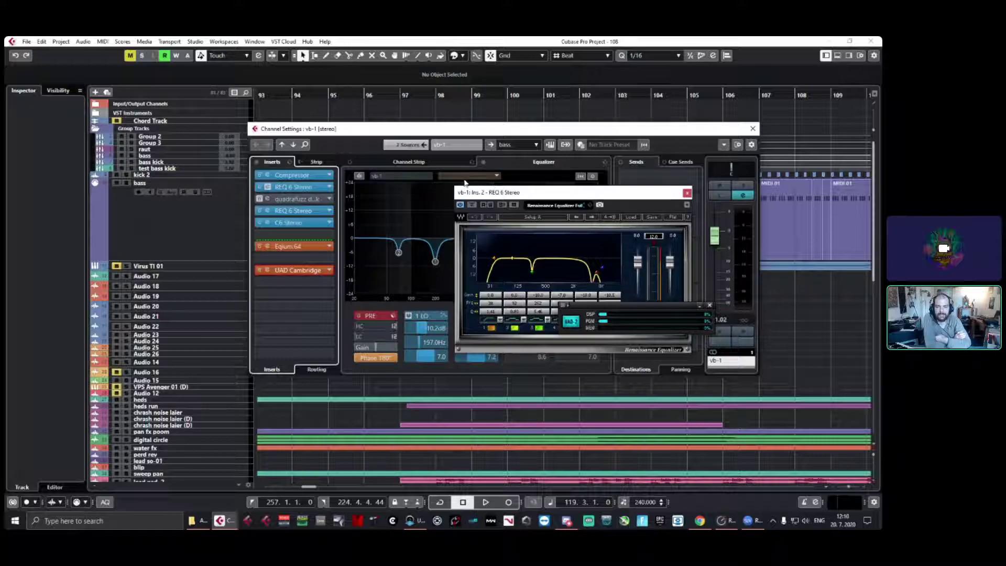
left_click(298, 270)
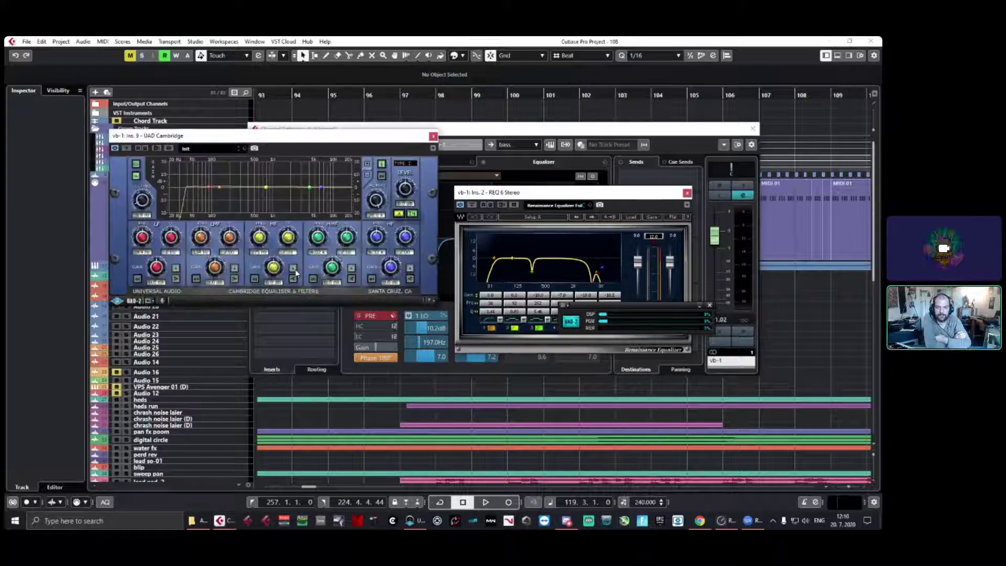
left_click_drag(266, 136, 225, 153)
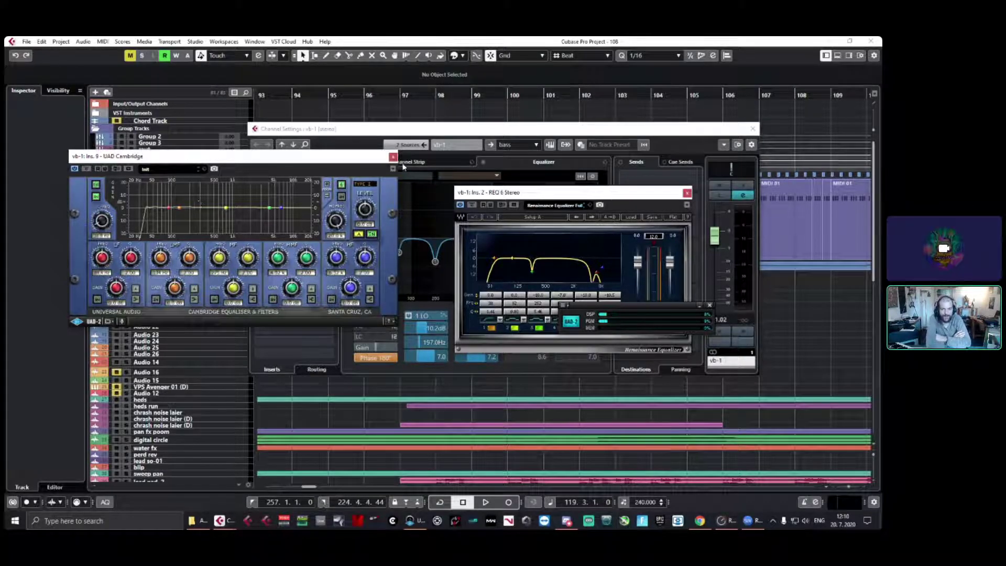
Step: Close both equalizer windows and remove UAD Cambridge from insert 9 of the vb-1 channel
left_click(392, 157)
double_click(687, 193)
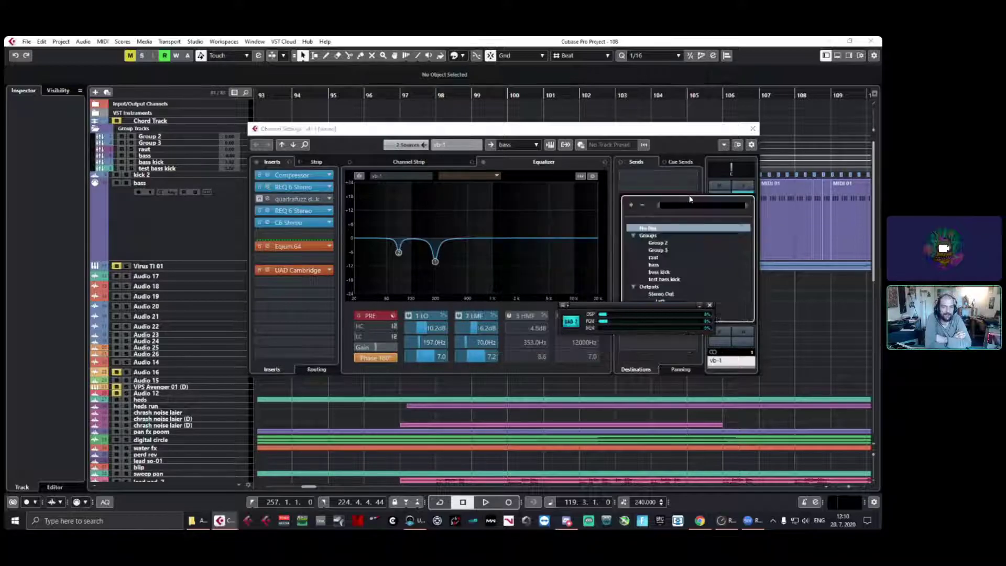
left_click(309, 268)
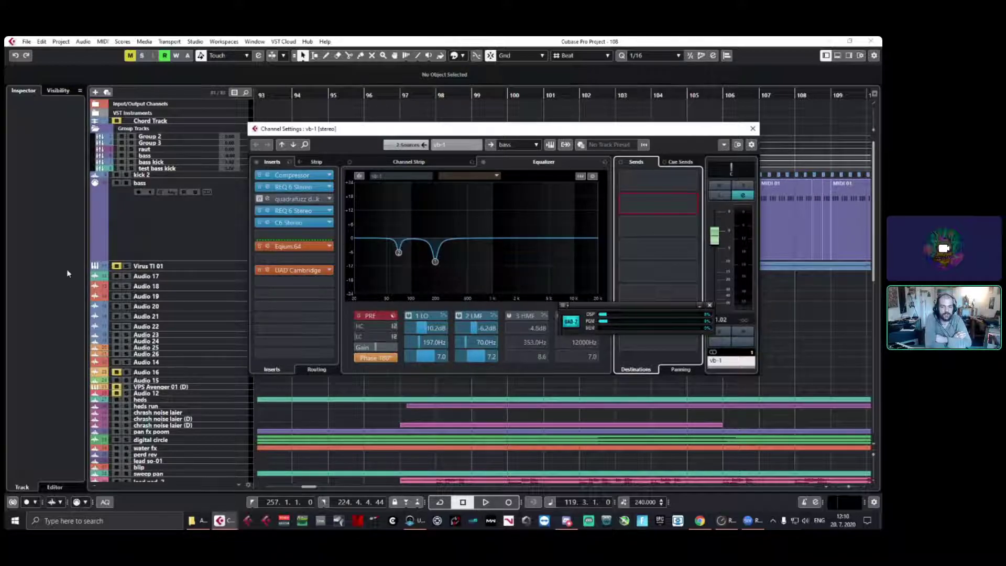
left_click_drag(293, 270, 317, 273)
Step: Load FabFilter Pro-Q 3 into insert 9 of the vb-1 channel and move its window clear
left_click(317, 271)
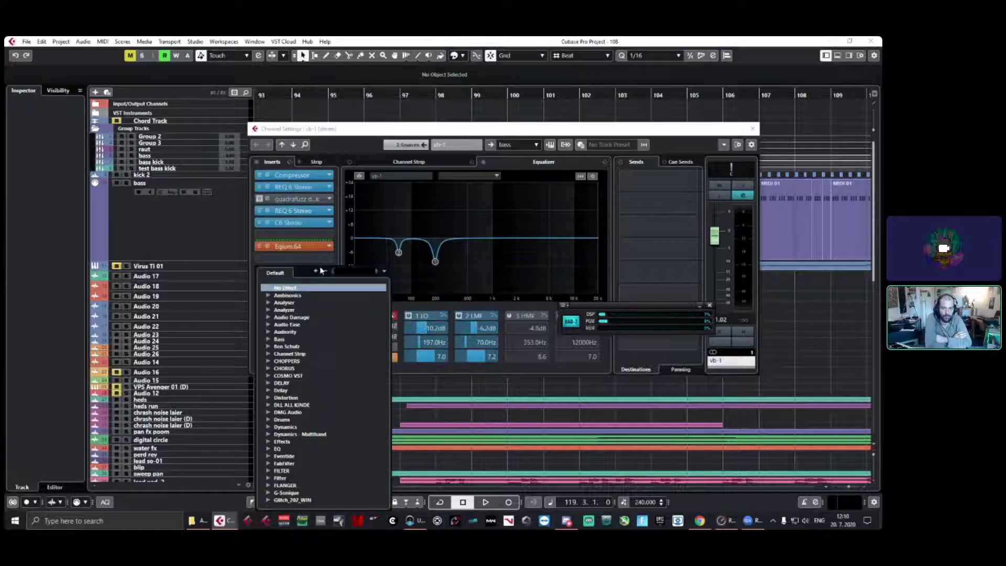
type("q3")
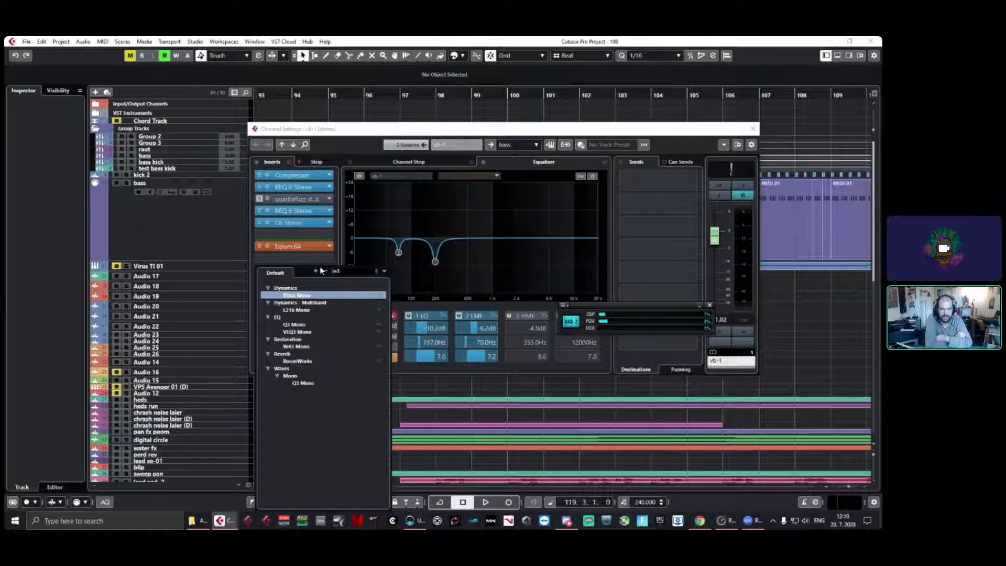
key("BackSpace")
key("BackSpace")
type("fab")
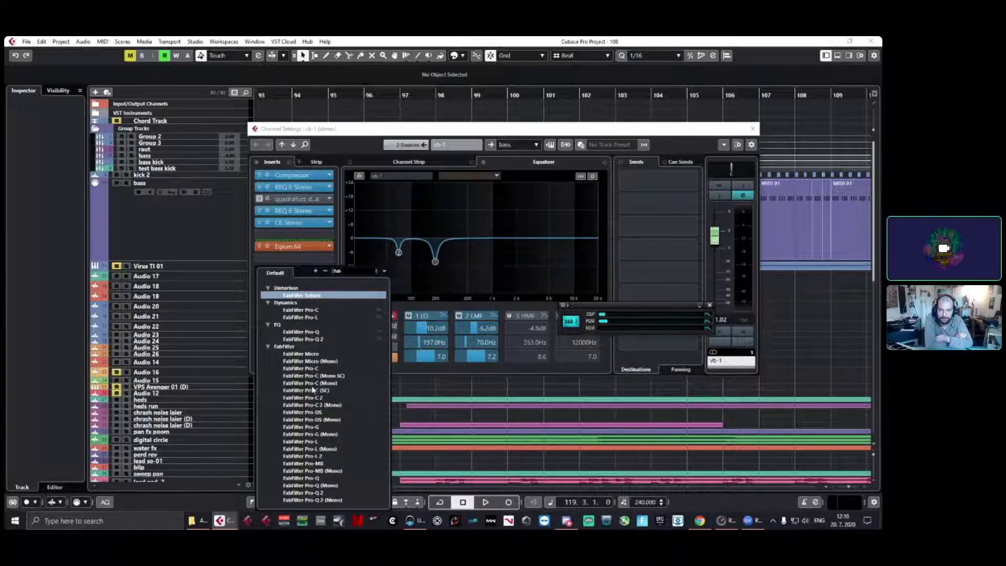
scroll(314, 371, "down", 4)
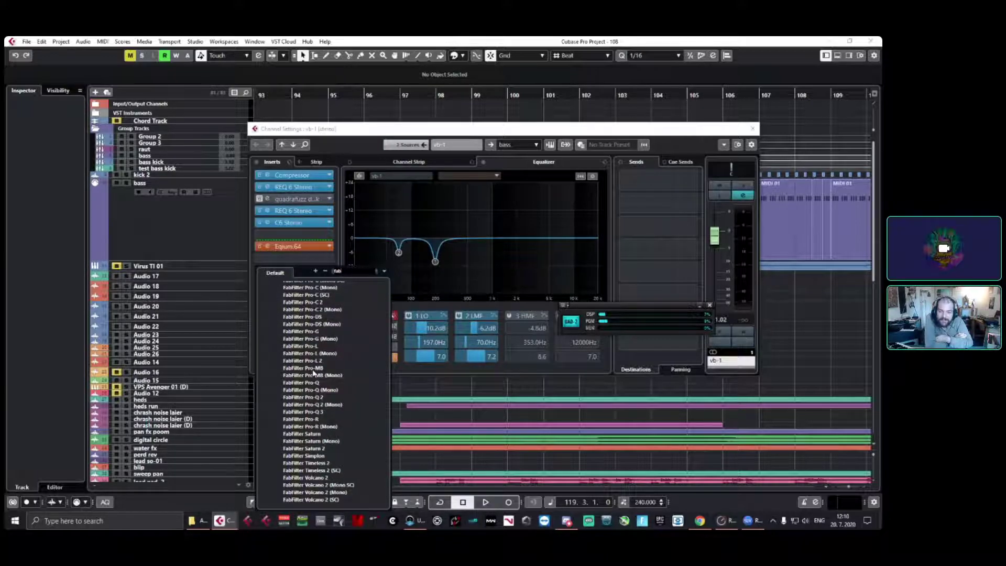
left_click(306, 412)
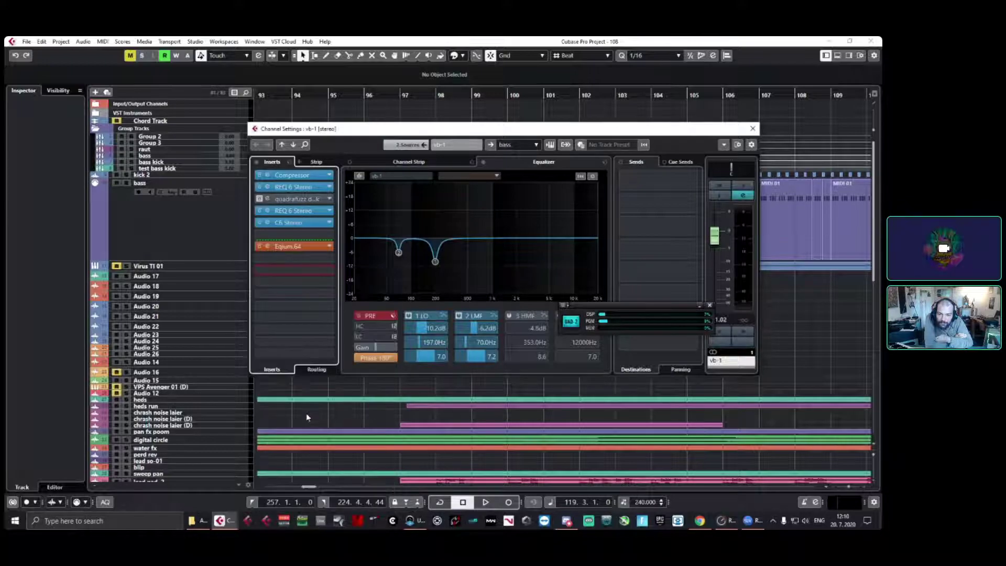
left_click_drag(440, 159, 337, 119)
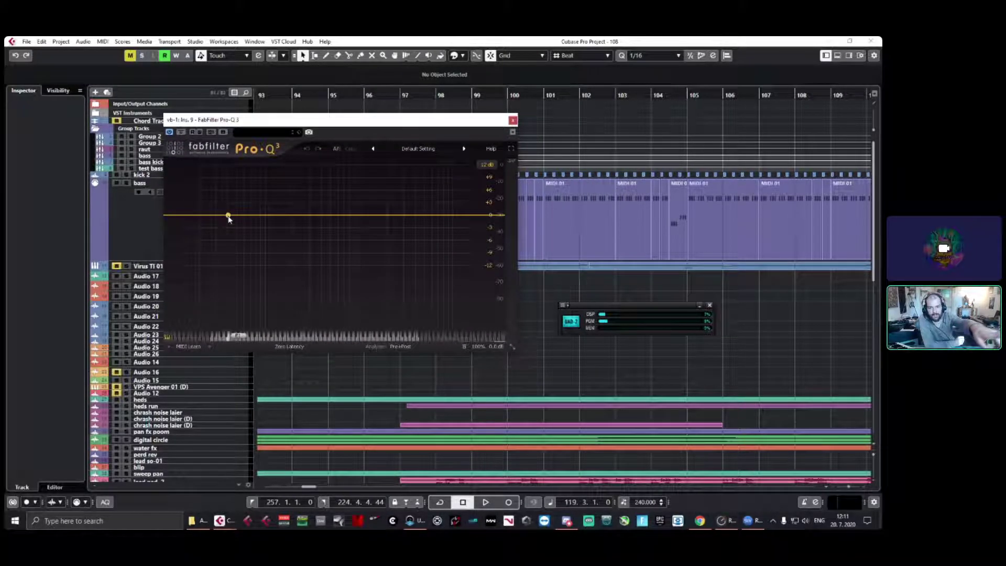
left_click(419, 233)
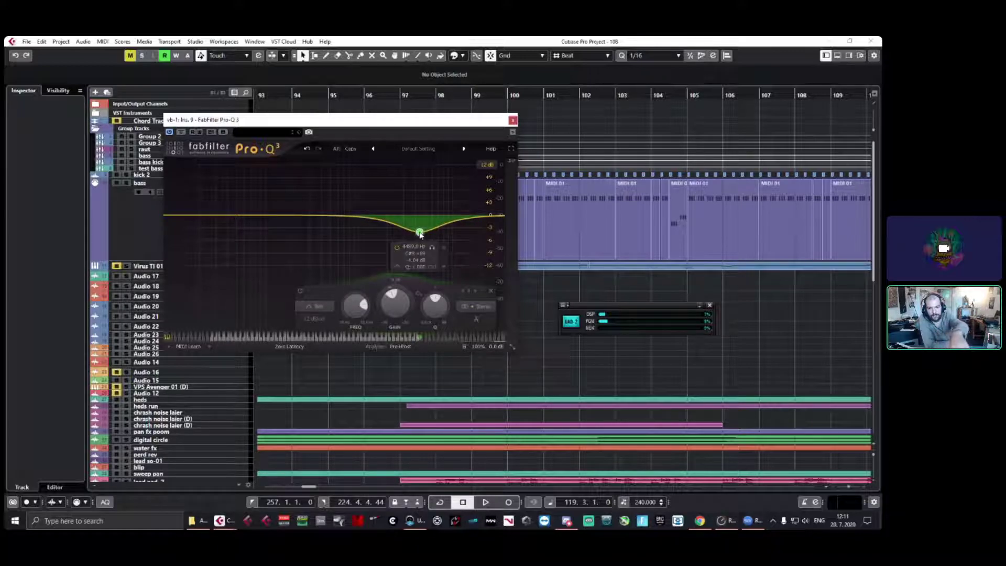
double_click(420, 232)
mouse_move(358, 436)
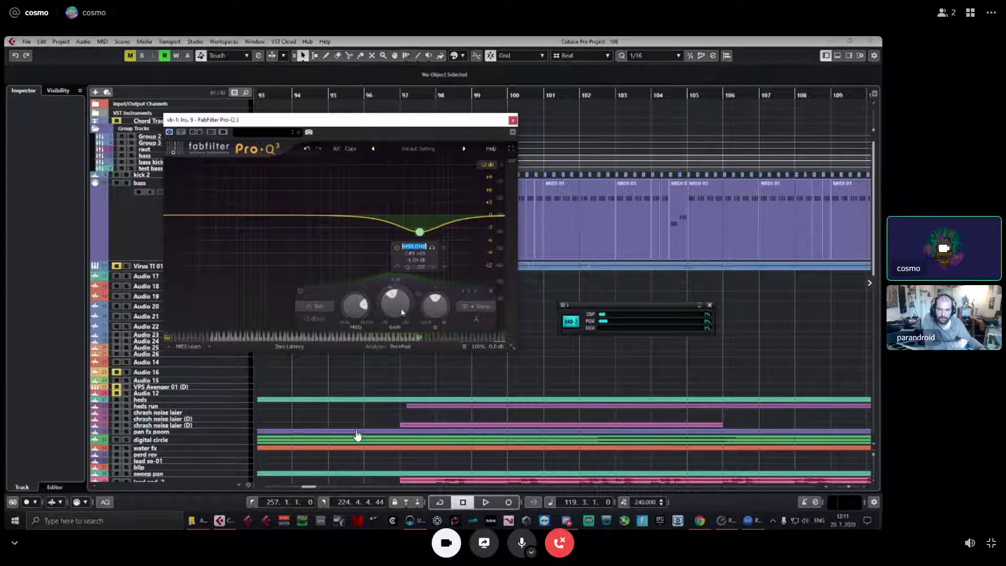
left_click(492, 291)
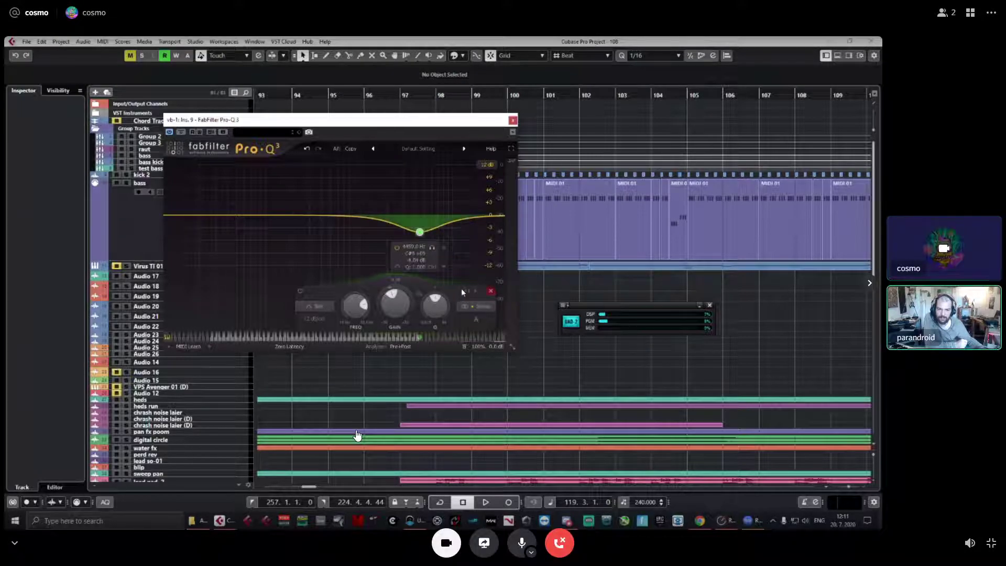
left_click(491, 291)
Step: Add a low-cut band at the lowest frequencies in Pro-Q 3 and set its processing mode to Linear Phase
left_click(179, 215)
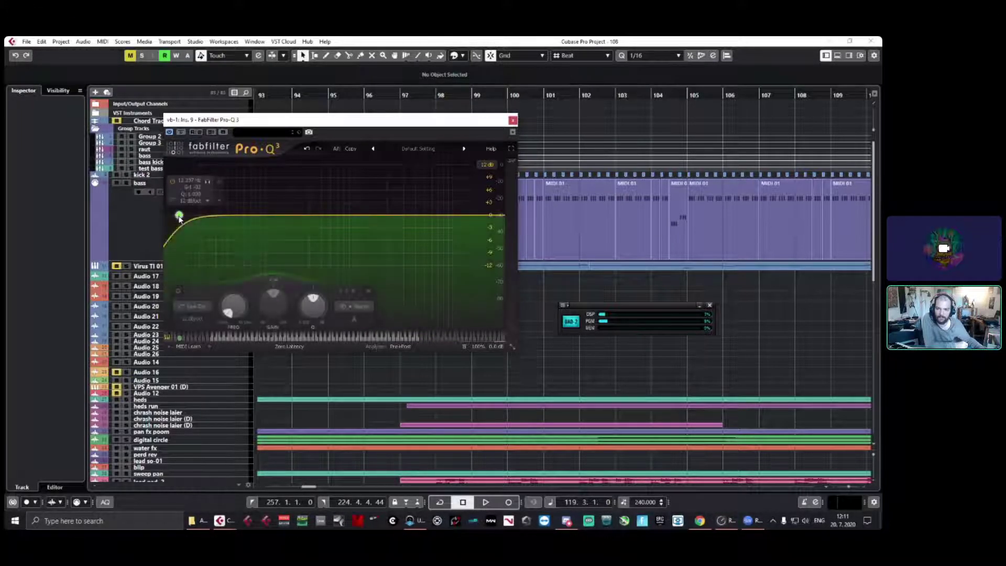
left_click_drag(180, 217, 179, 224)
left_click(194, 307)
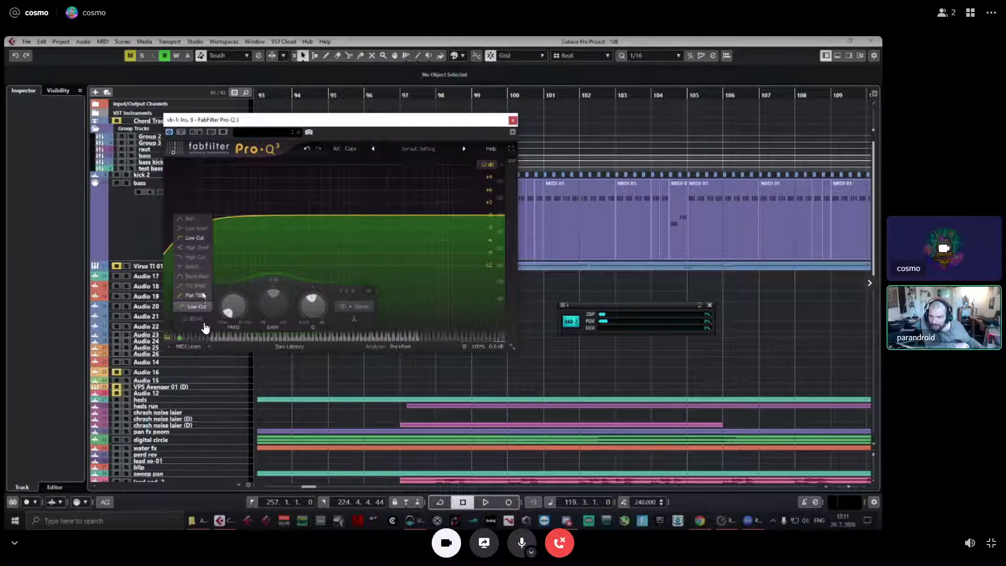
left_click(290, 347)
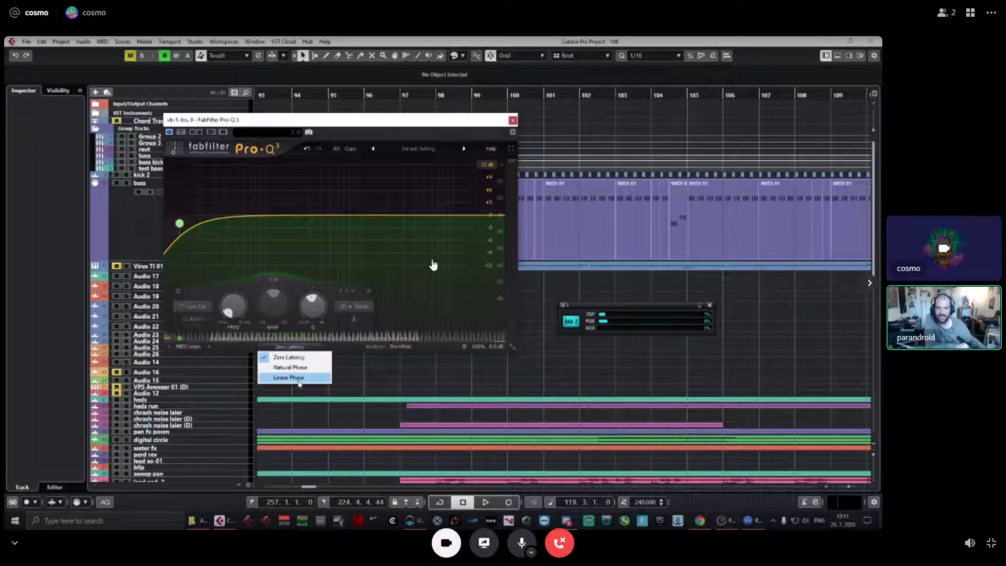
left_click(254, 345)
left_click(203, 307)
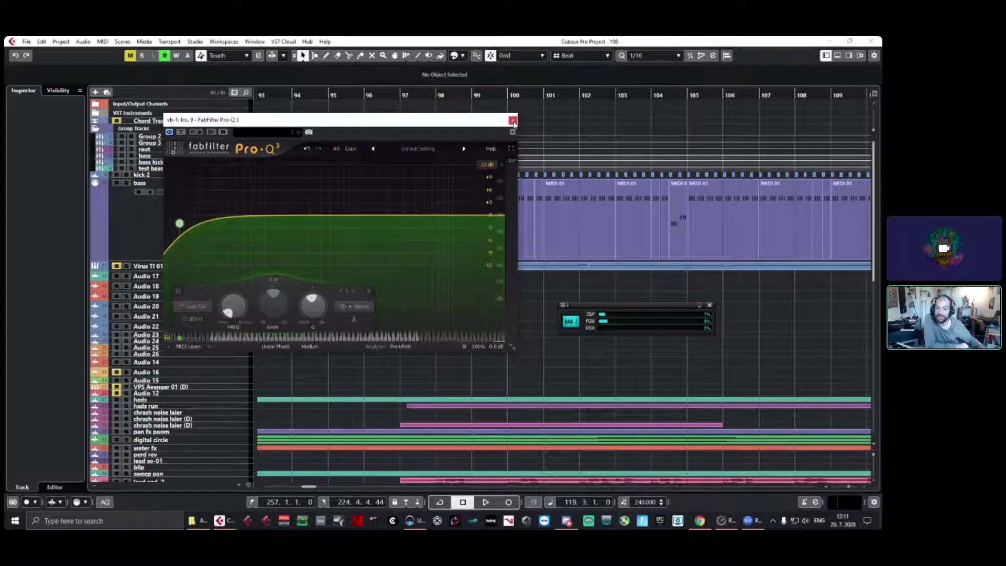
Step: Reopen the vb-1 channel settings, remove FabFilter Pro-Q 3 from insert 9 and close the equalizer windows
left_click(122, 218)
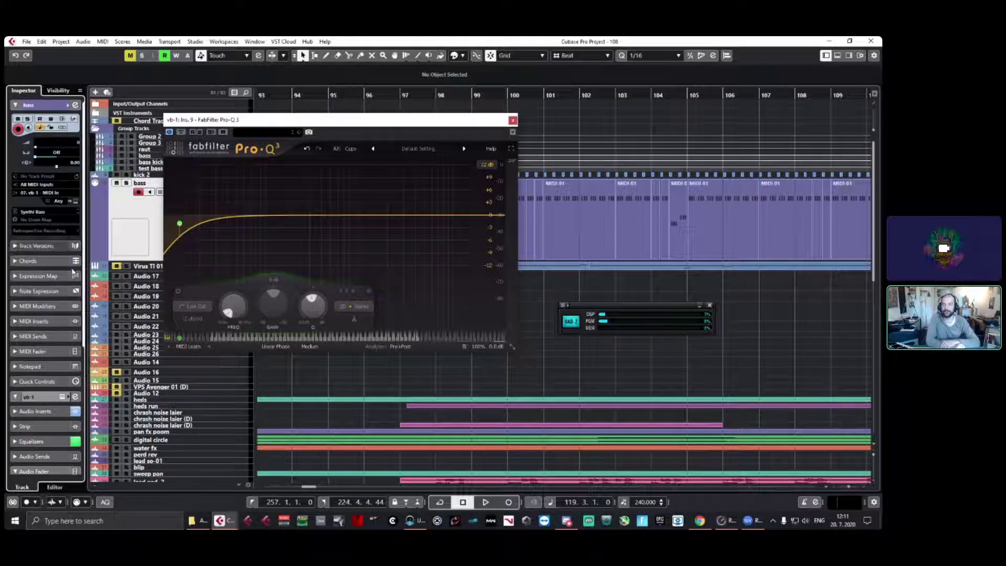
left_click(75, 396)
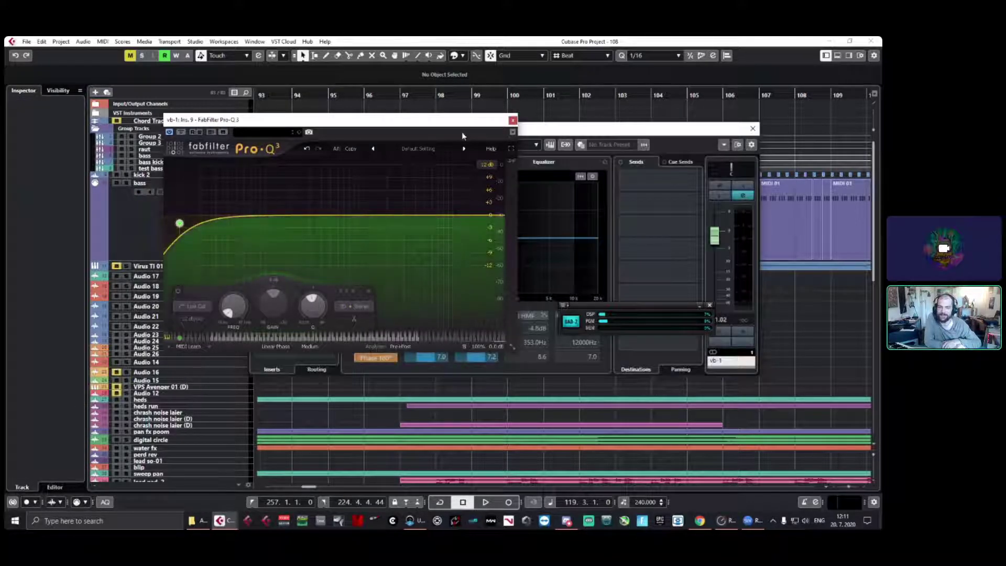
left_click_drag(461, 124, 318, 312)
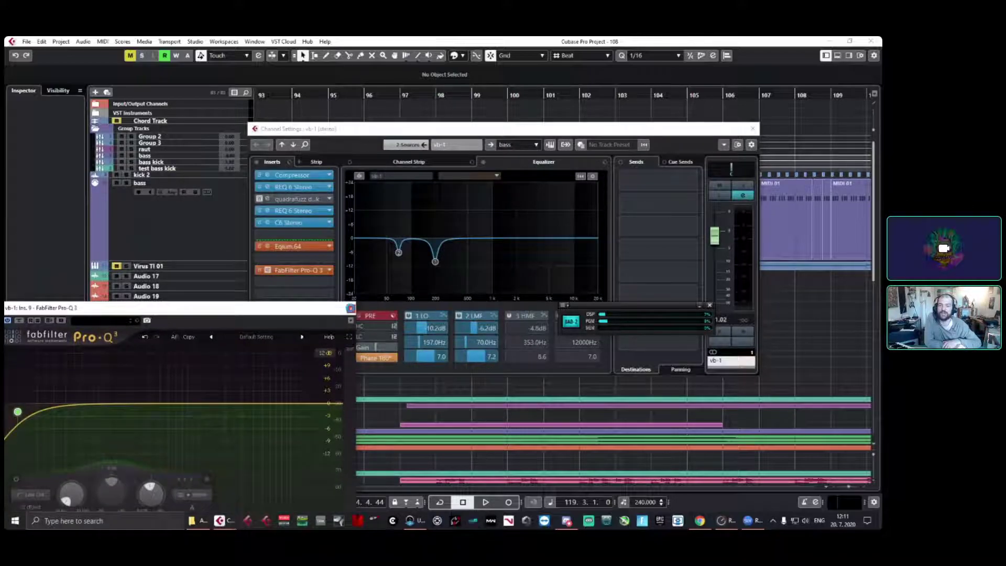
left_click(350, 308)
left_click_drag(293, 270, 120, 271)
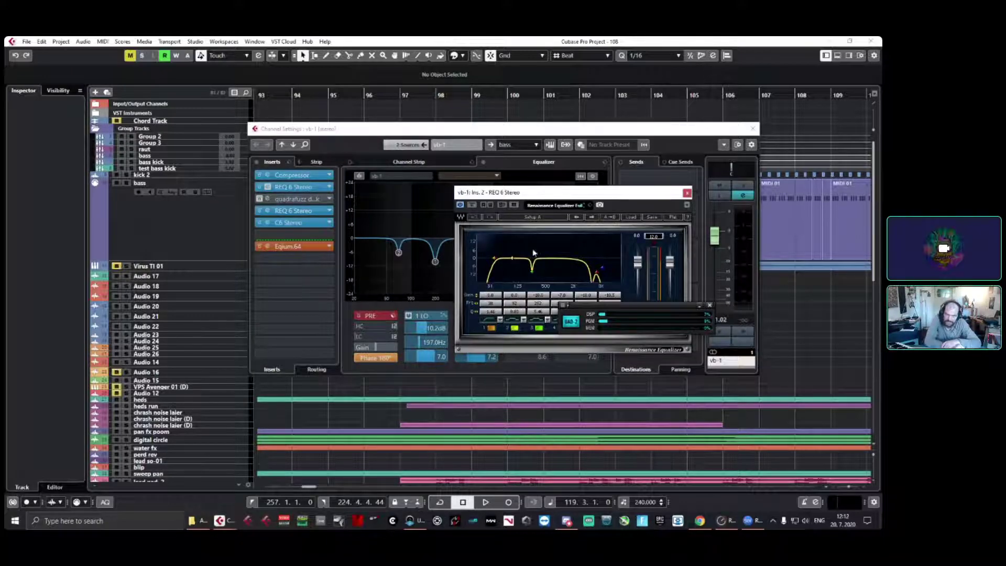
left_click(686, 194)
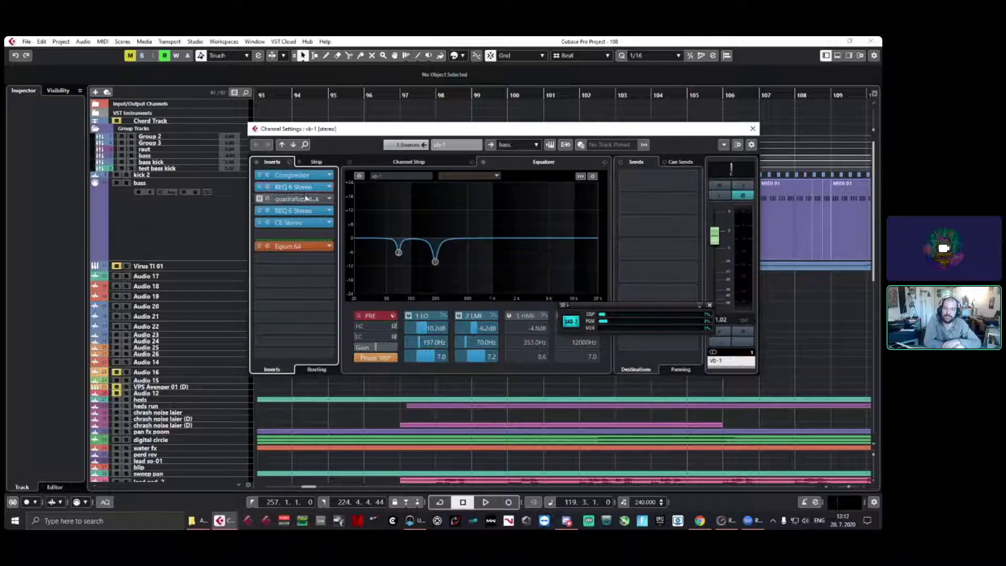
Step: Inspect the REQ 6 Stereo equalizer in insert 2 of the vb-1 channel, close it and open the one in insert 4
left_click(267, 187)
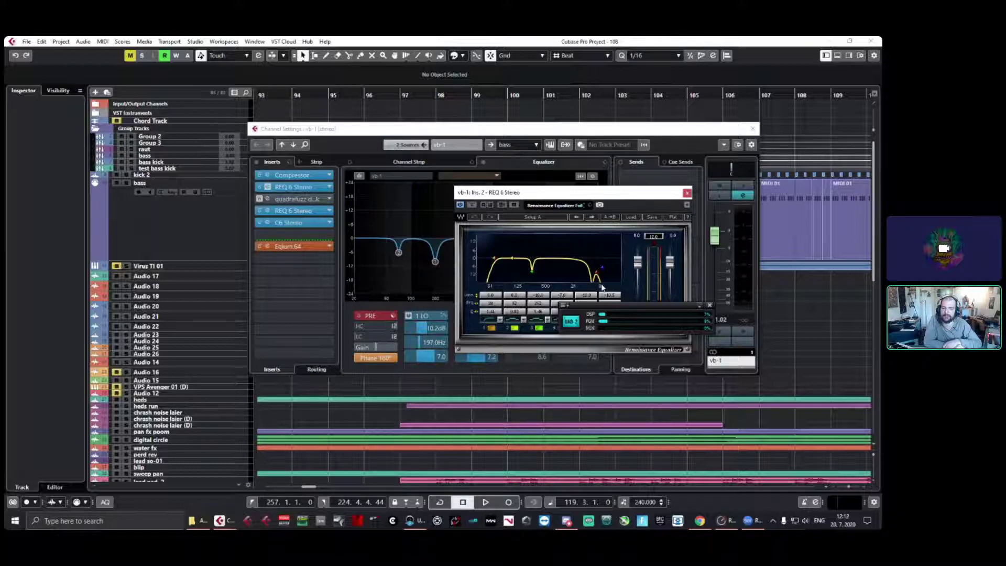
left_click_drag(659, 196, 439, 236)
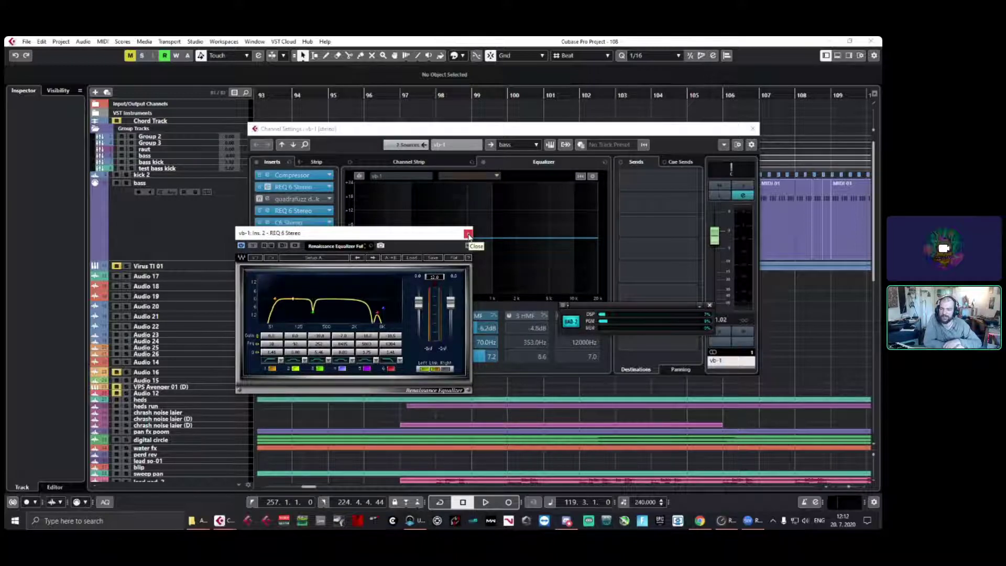
left_click(468, 234)
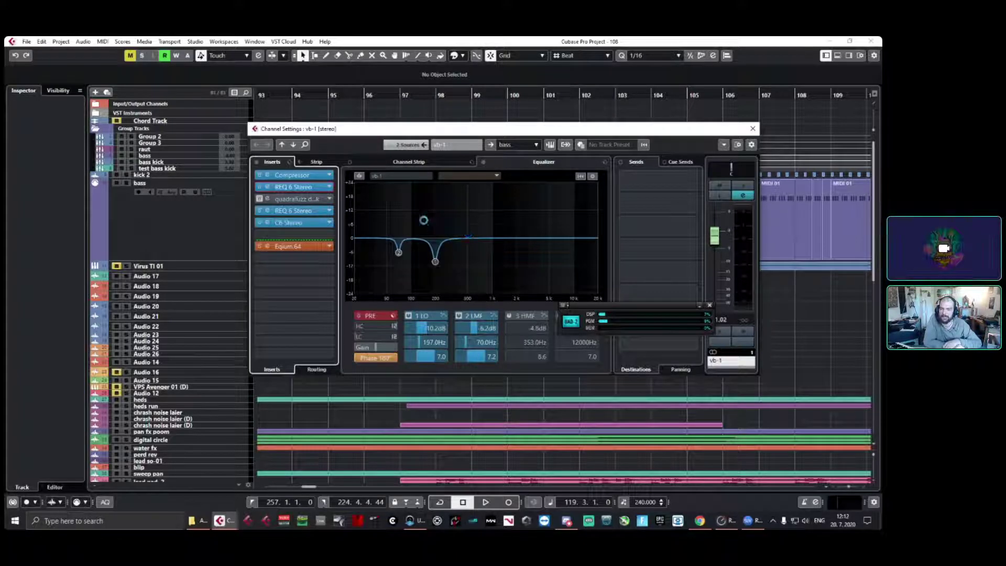
left_click(304, 211)
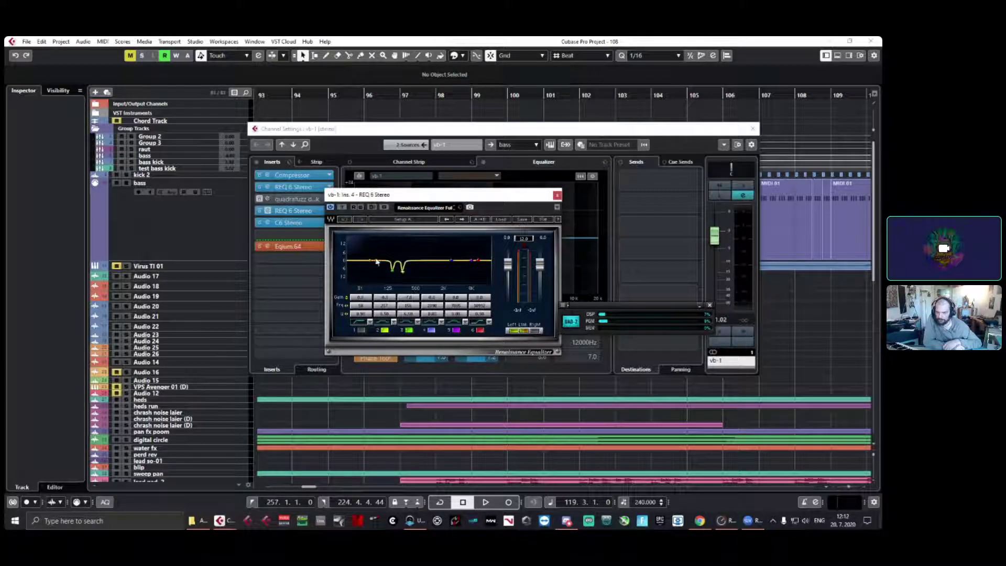
Step: Open the kick 2 channel settings and its UAD Cambridge equalizer in insert 1, arranging the equalizer windows side by side
left_click(168, 175)
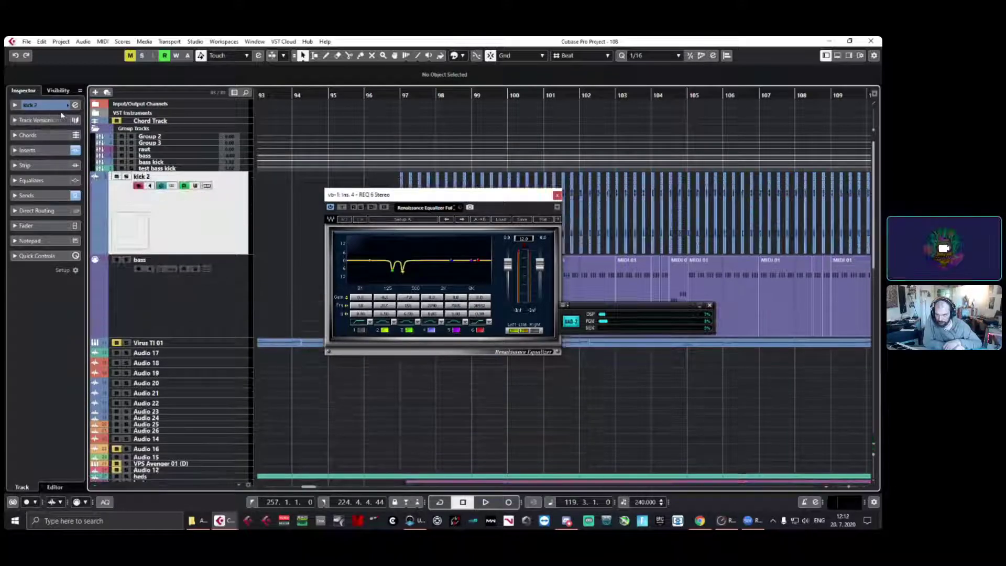
left_click(419, 197)
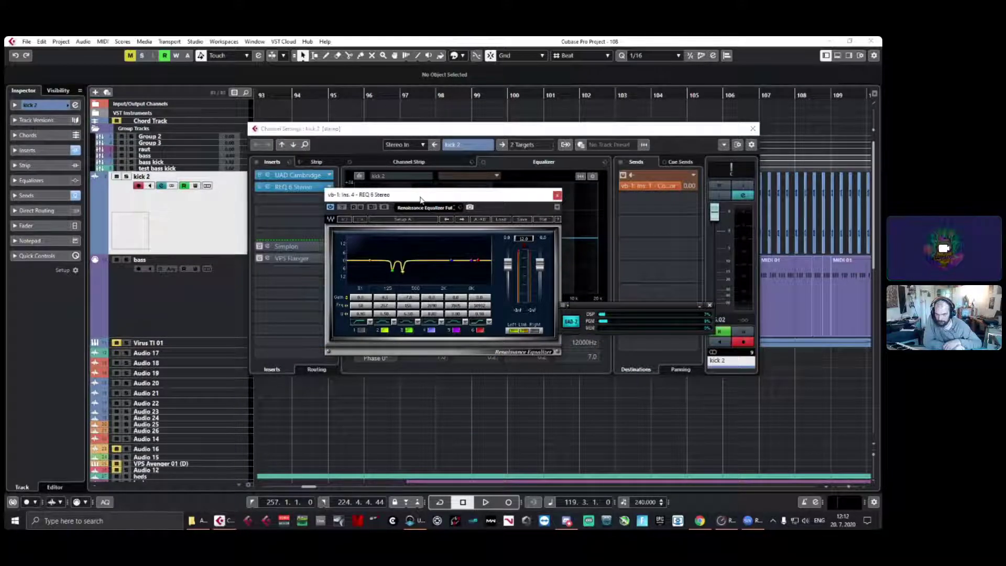
left_click_drag(420, 199, 624, 268)
left_click(292, 176)
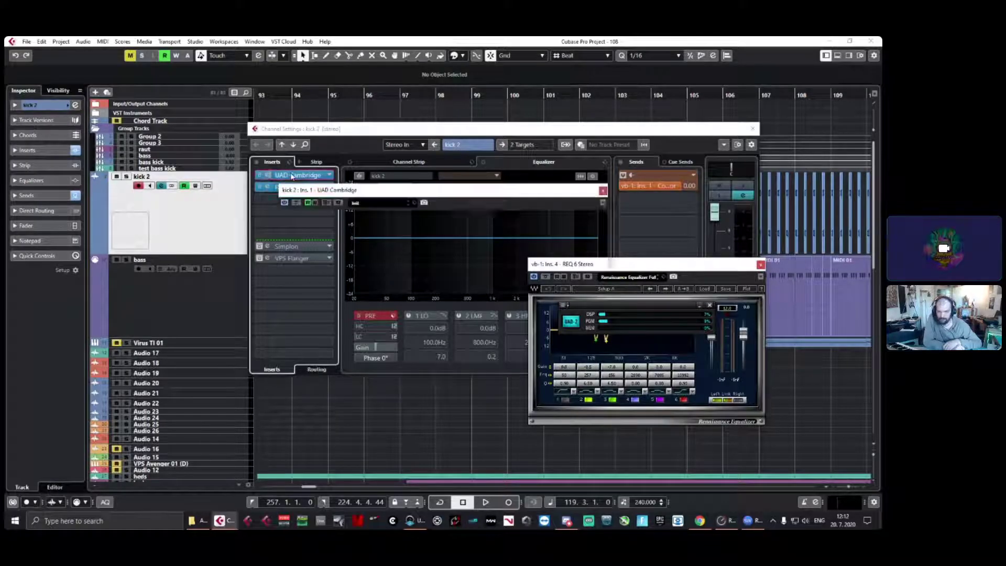
left_click_drag(415, 193, 192, 251)
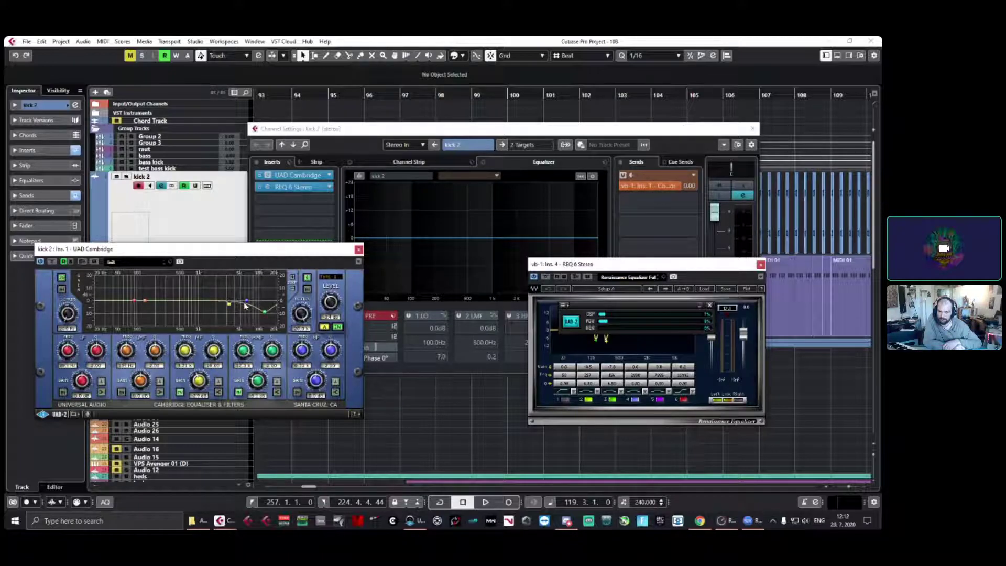
Step: Open REQ 6 Stereo in insert 2 of the kick 2 channel to examine its curve
left_click(302, 188)
left_click(302, 187)
left_click(303, 188)
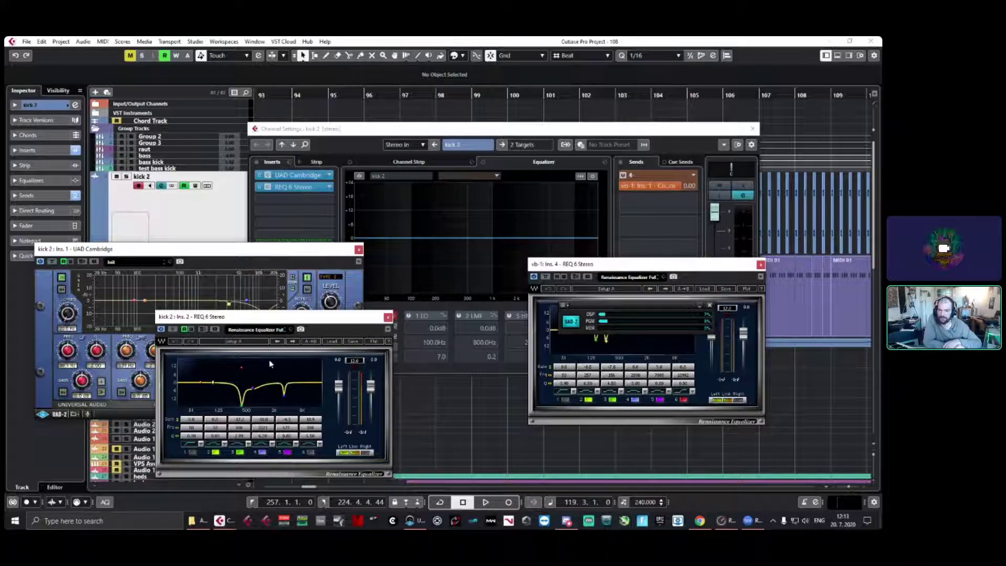
Step: Close the UAD-2 meter and the three open equalizer windows, keeping the kick 2 channel settings open
left_click(710, 305)
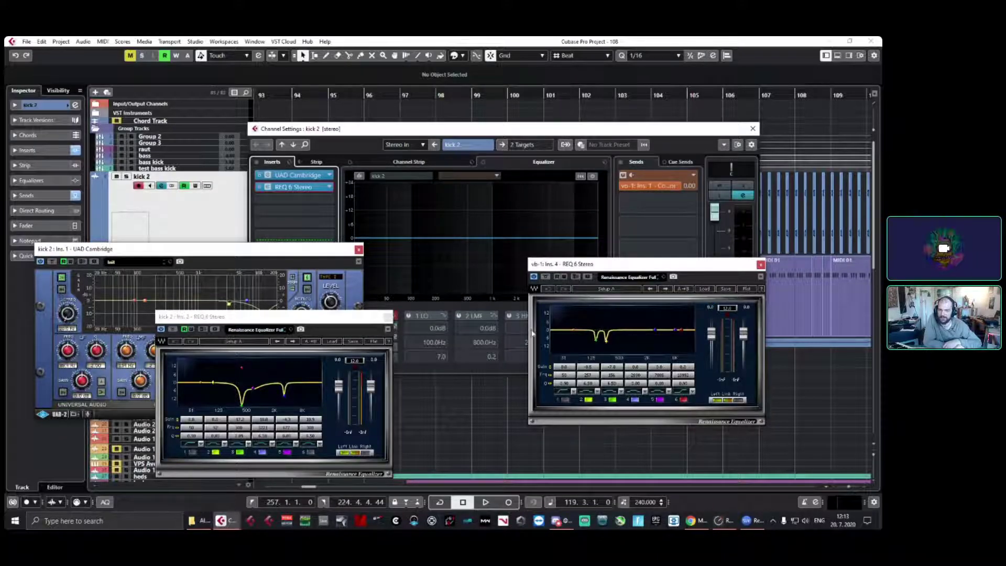
left_click(387, 317)
left_click(358, 249)
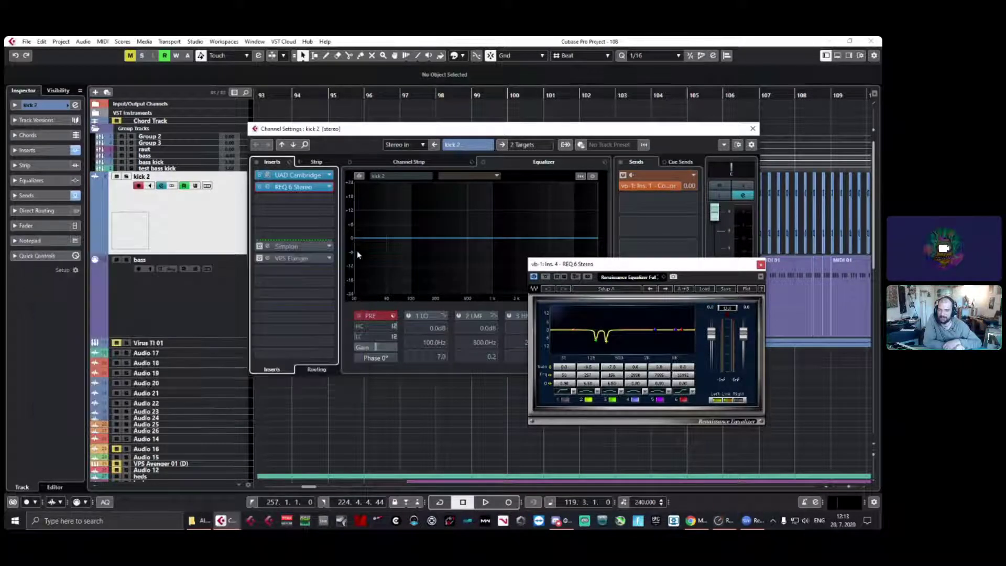
left_click(760, 265)
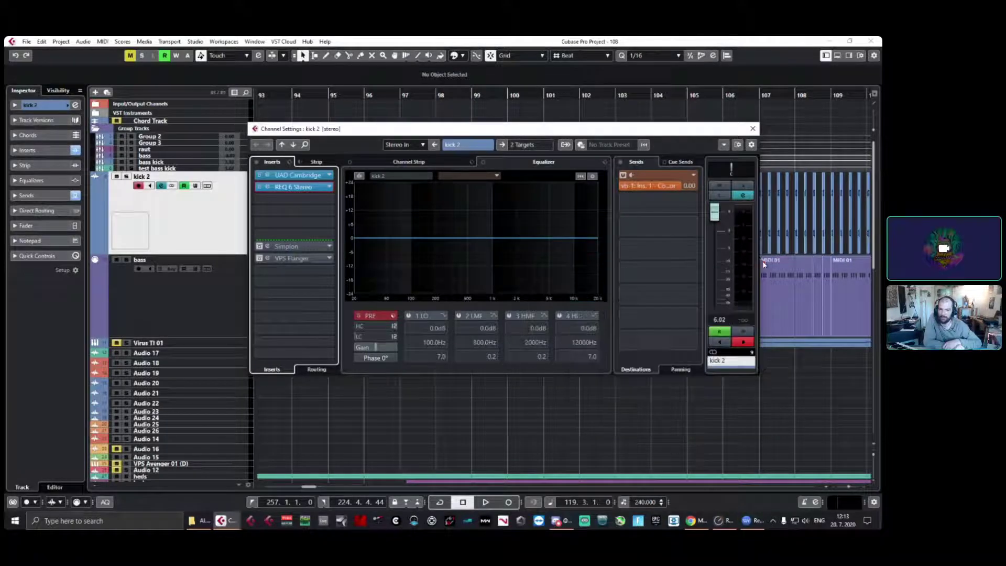
Step: Review UAD Cambridge and REQ 6 Stereo on kick 2 again, and close both equalizers and the channel settings
left_click(305, 176)
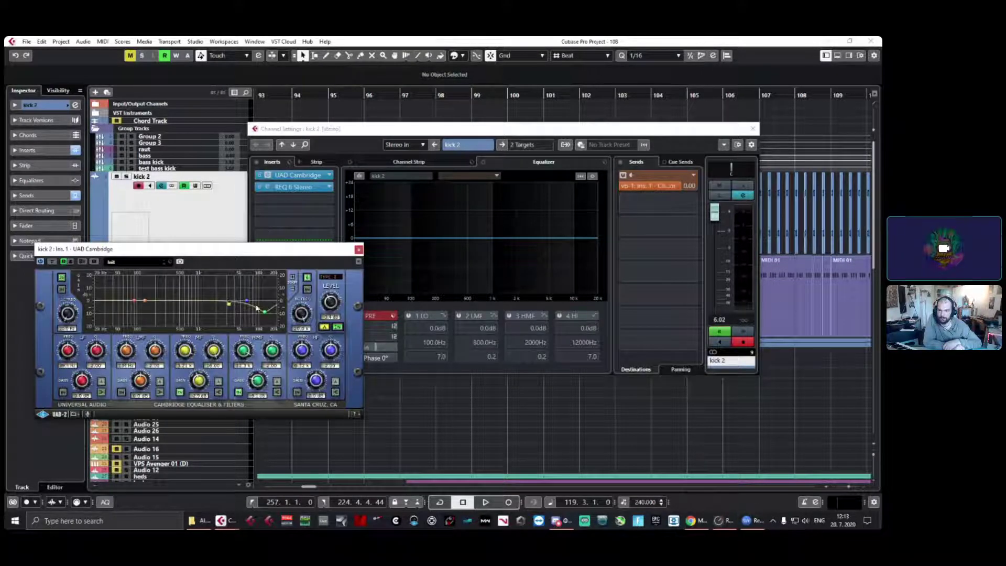
left_click(296, 190)
left_click(297, 188)
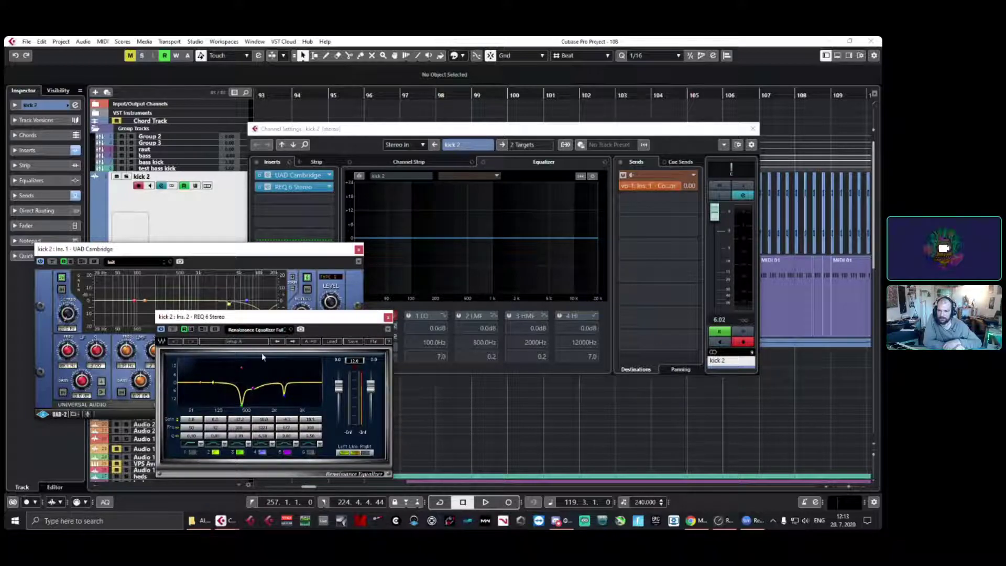
left_click(388, 317)
left_click(358, 250)
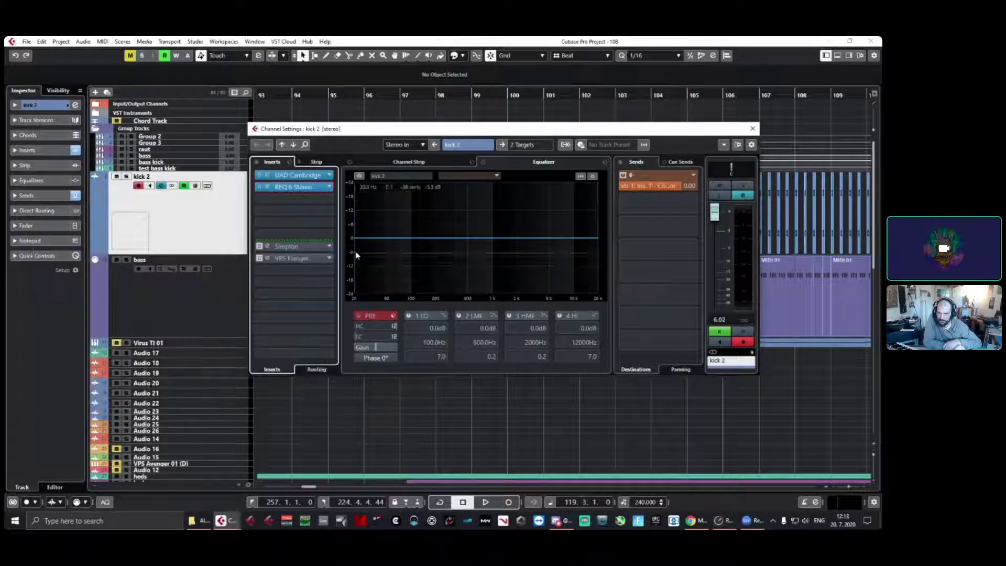
left_click(752, 128)
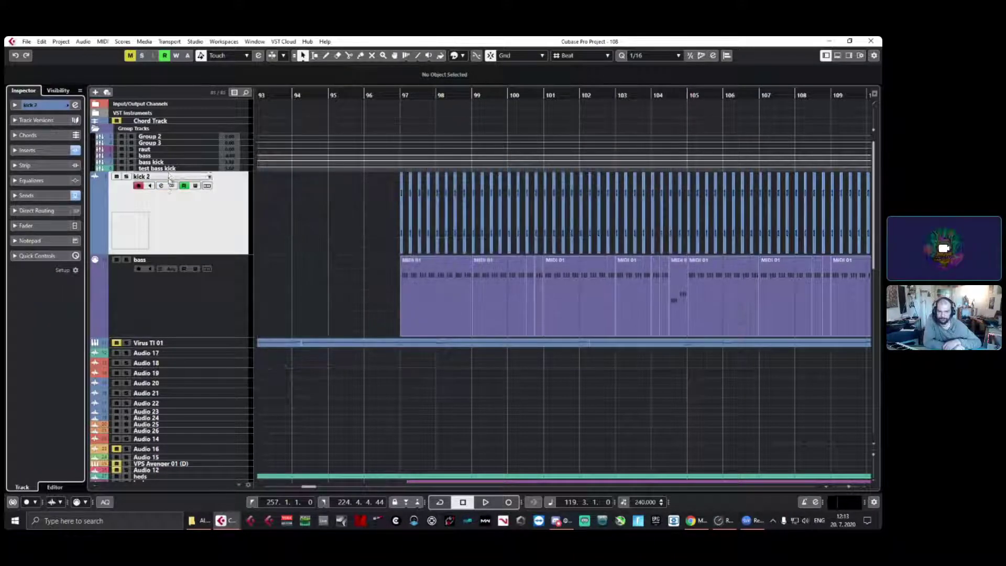
Step: Open the bass track's vb-1 channel settings and show the C6 Stereo compressor in insert 5, with its window moved clear of the inserts
left_click(165, 259)
left_click(76, 105)
left_click(77, 105)
left_click(75, 396)
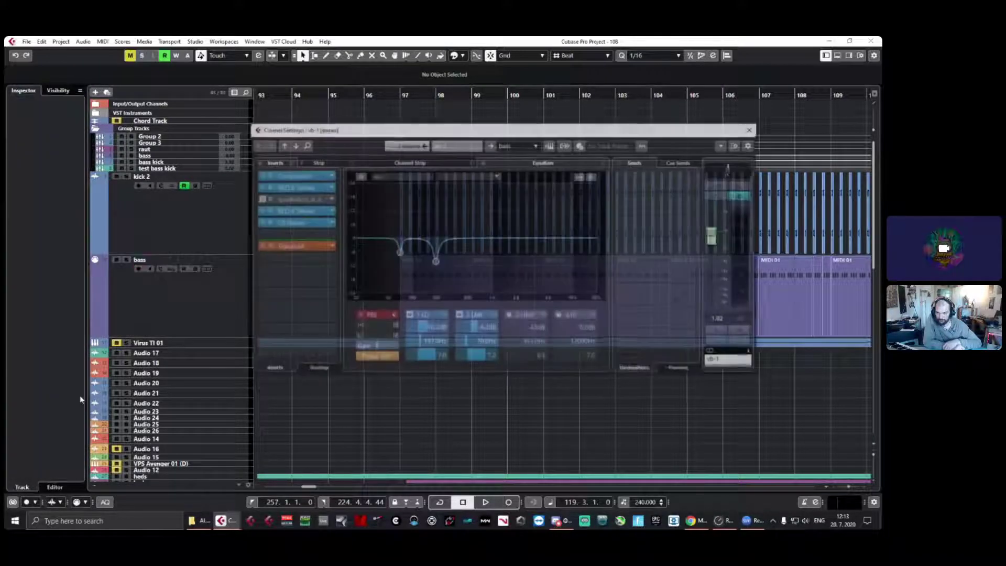
left_click(301, 222)
left_click_drag(450, 166, 485, 230)
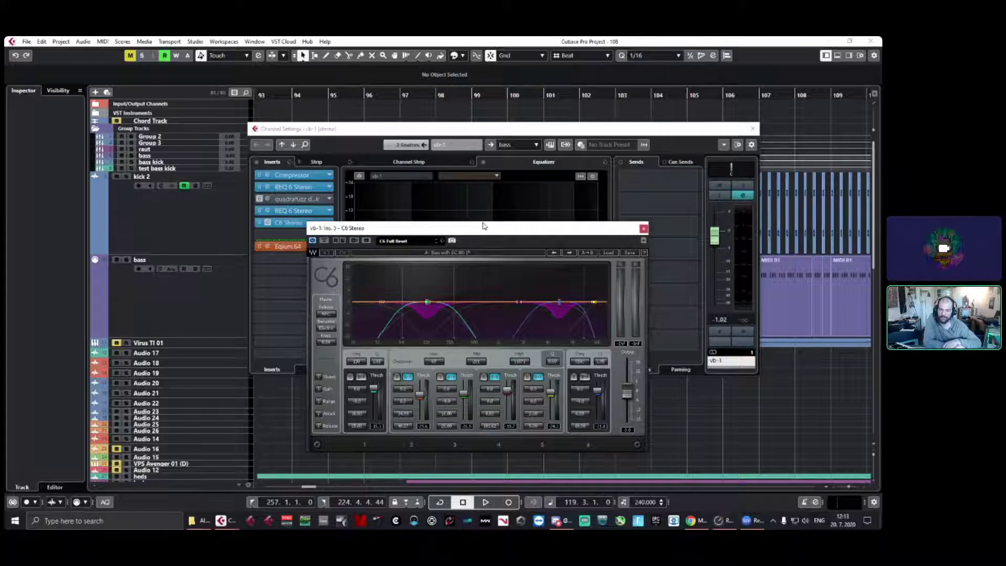
left_click_drag(484, 226, 511, 230)
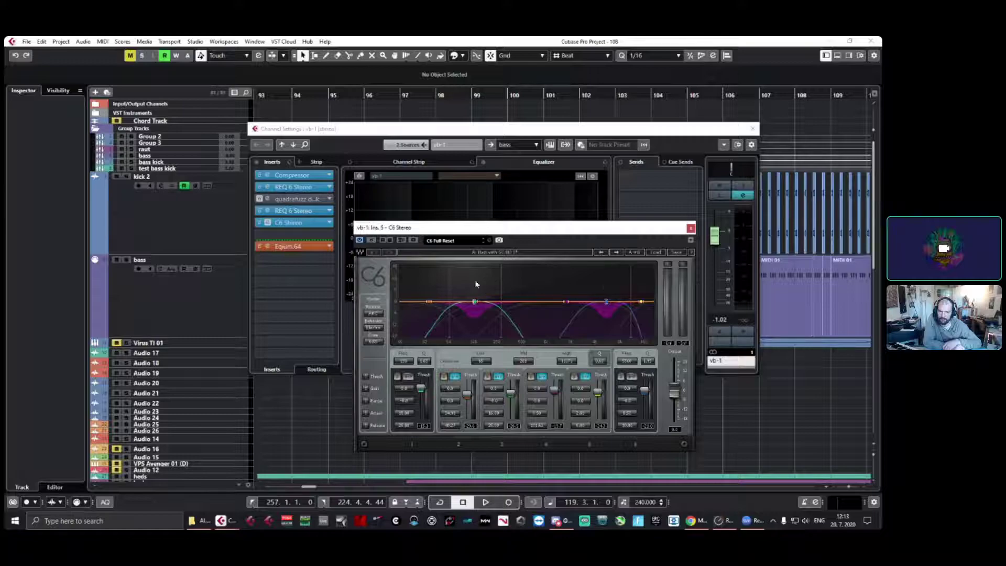
Step: Open Eqium in insert 7 of vb-1, move its window clear and look through its Hi Shelf II bands
left_click(291, 246)
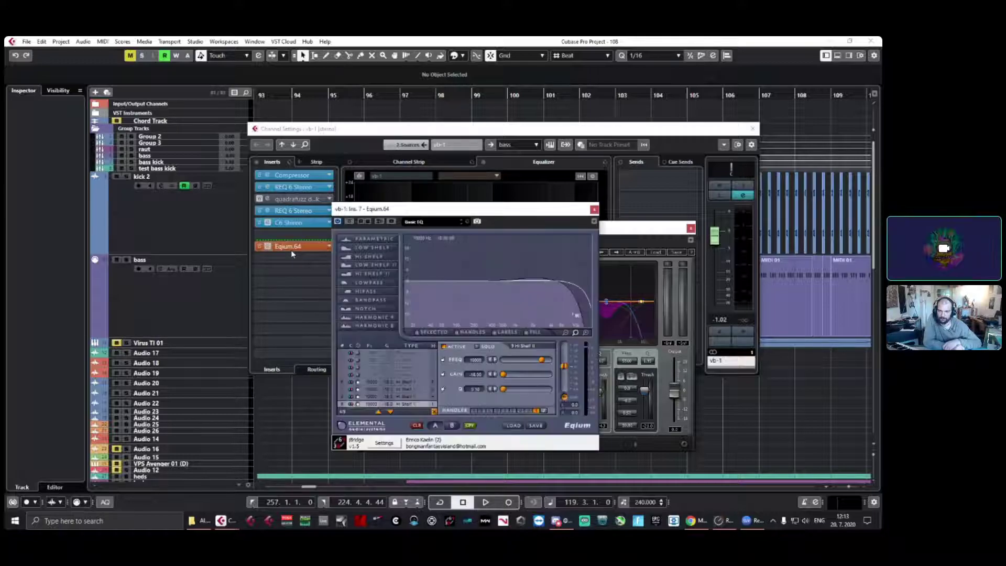
left_click_drag(442, 210, 188, 170)
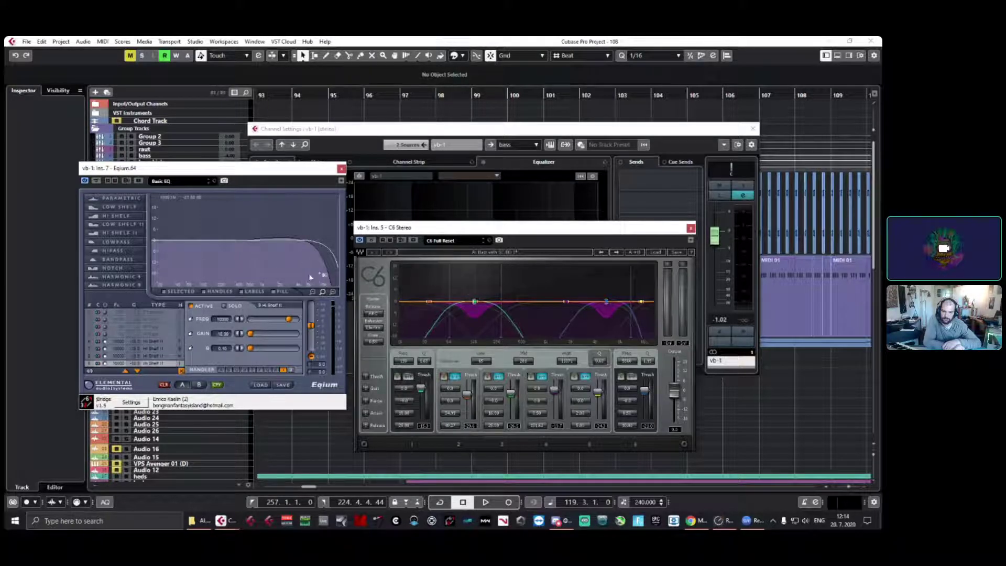
left_click(151, 356)
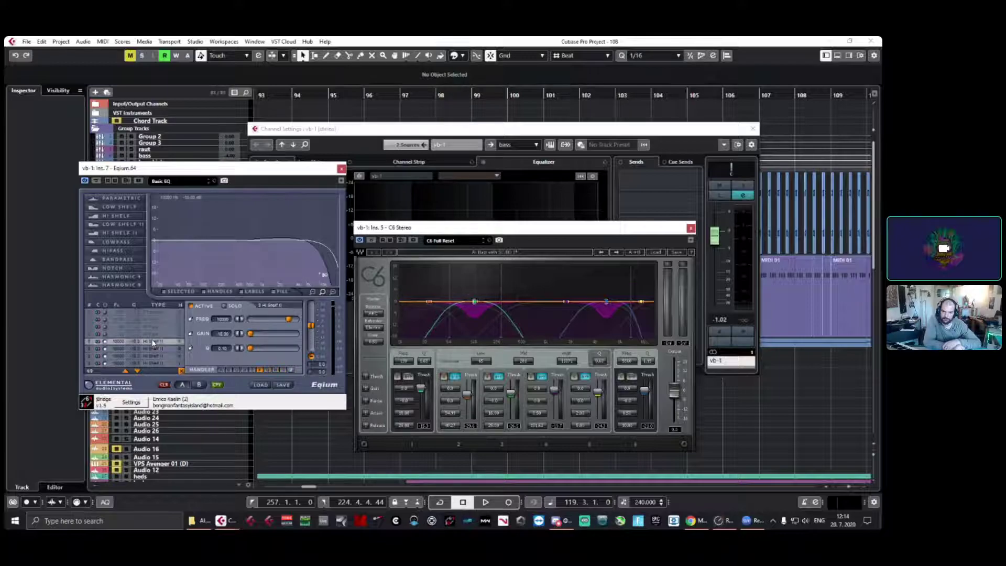
left_click(153, 362)
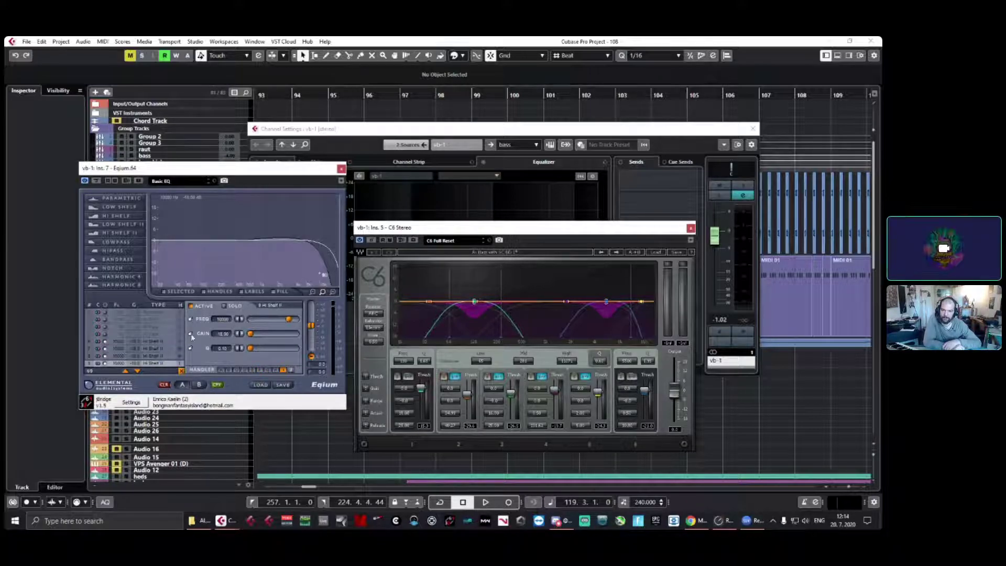
Step: Deactivate the stacked Hi Shelf II bands in Eqium and reactivate them one by one to compare the resulting curve
left_click(104, 355)
left_click(105, 348)
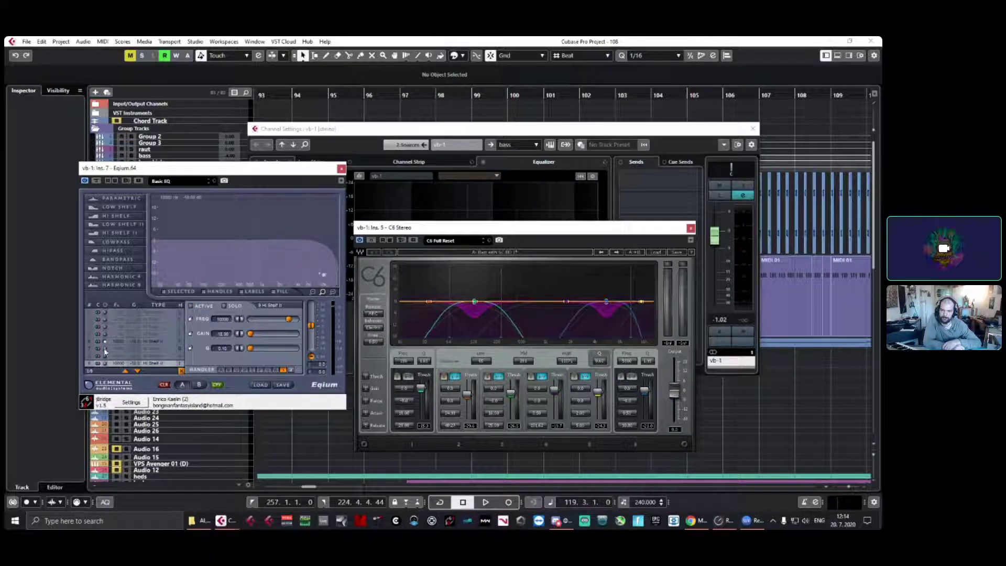
left_click(103, 342)
left_click(105, 348)
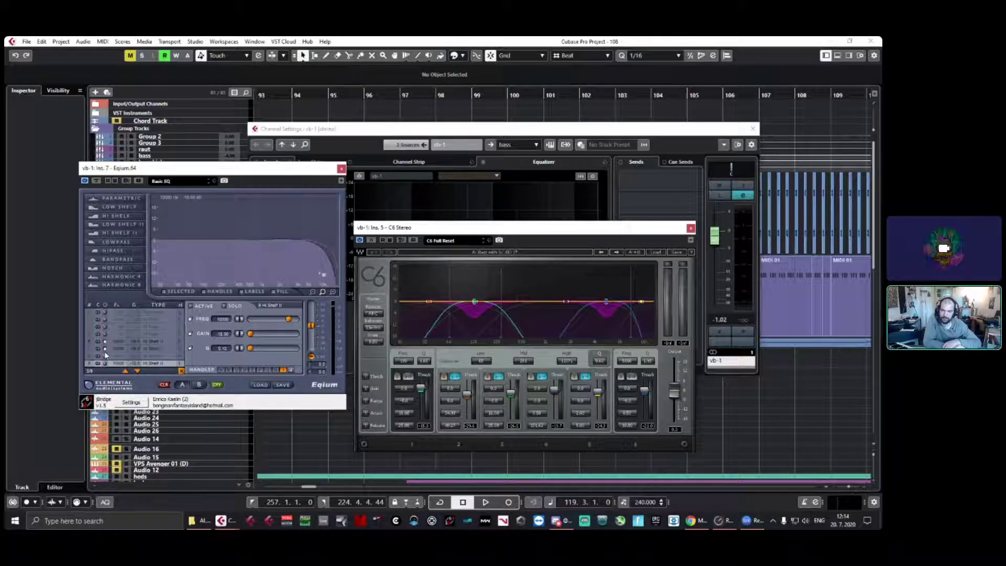
left_click(105, 356)
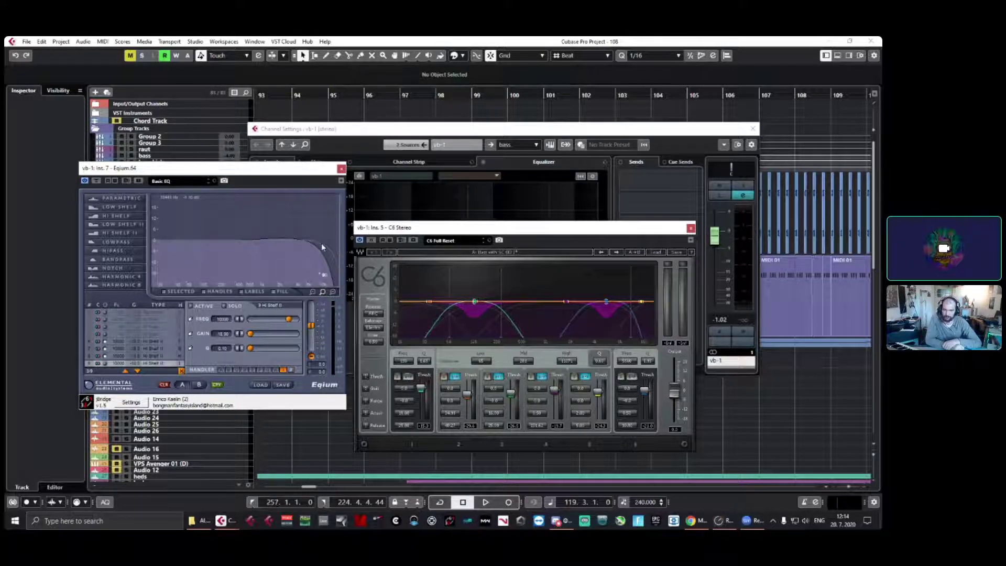
Step: Close the Eqium and C6 Stereo windows and the vb-1 channel settings
left_click(341, 168)
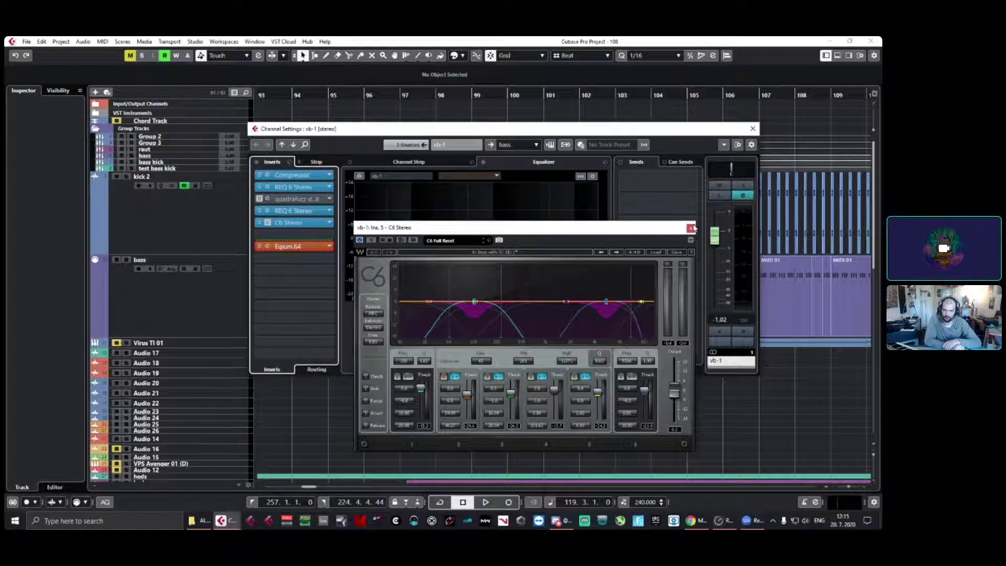
left_click(691, 229)
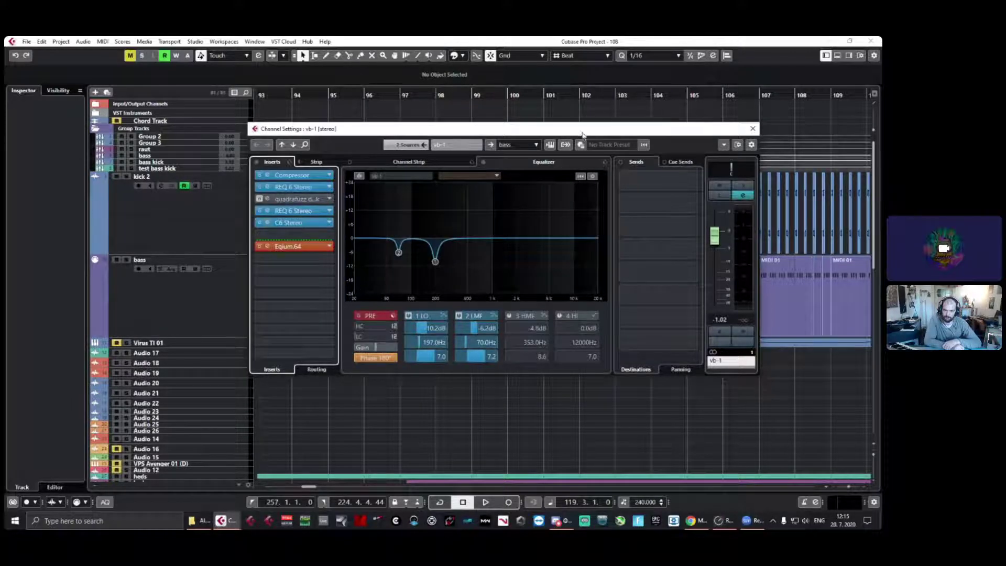
left_click(752, 129)
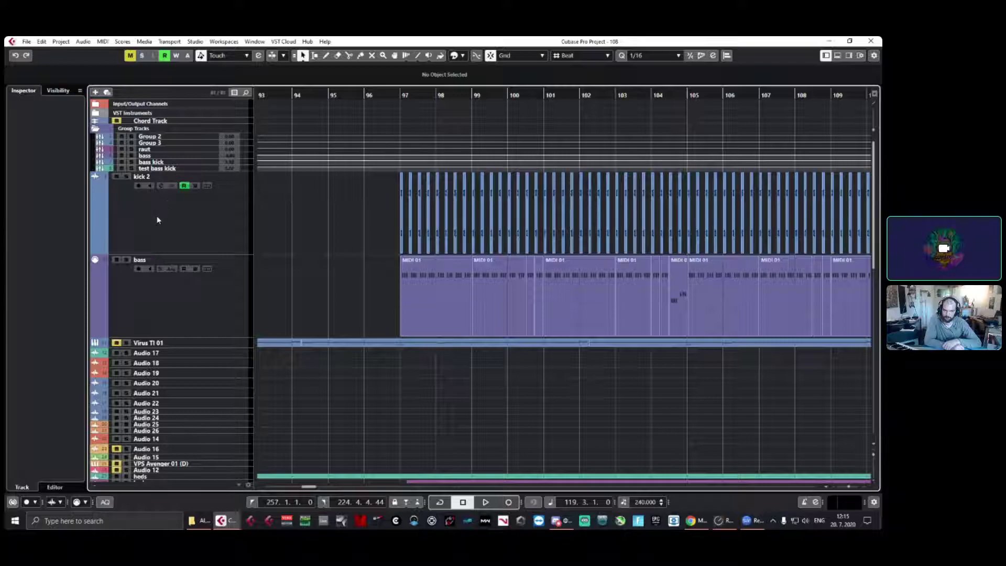
Step: Open the channel settings of the bass group track and show its UAD Cambridge equalizer in insert 1
left_click(164, 299)
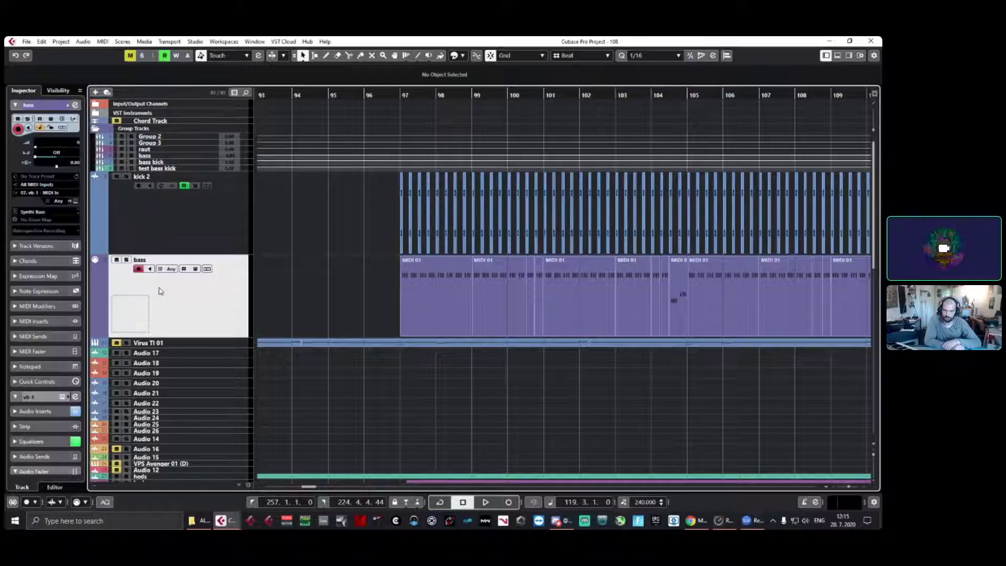
left_click(153, 156)
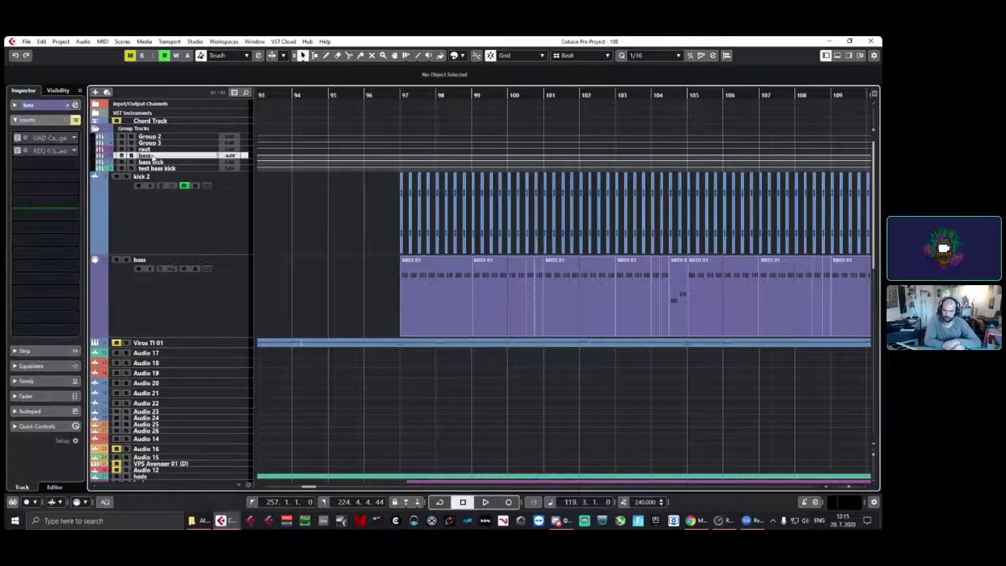
left_click(76, 105)
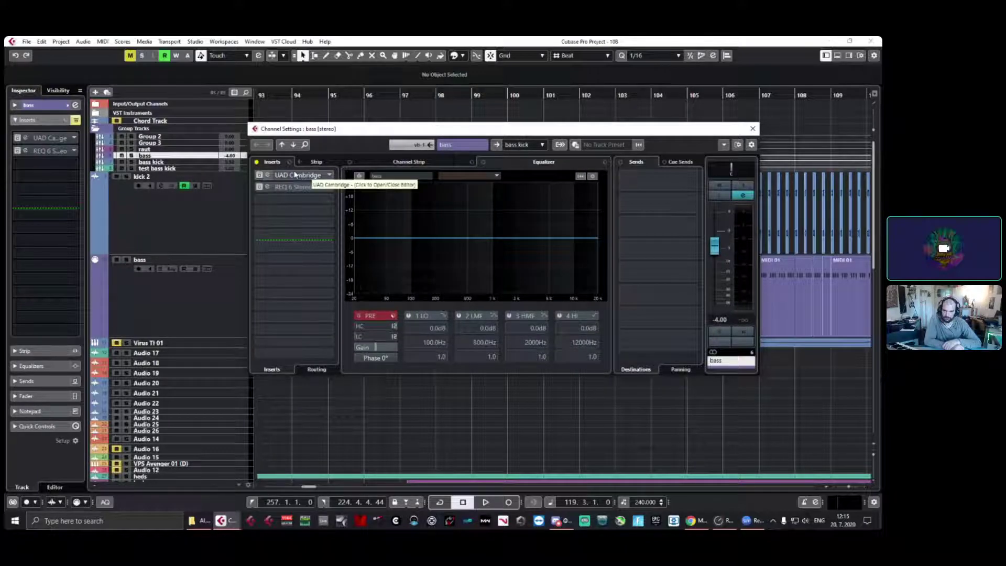
left_click(294, 175)
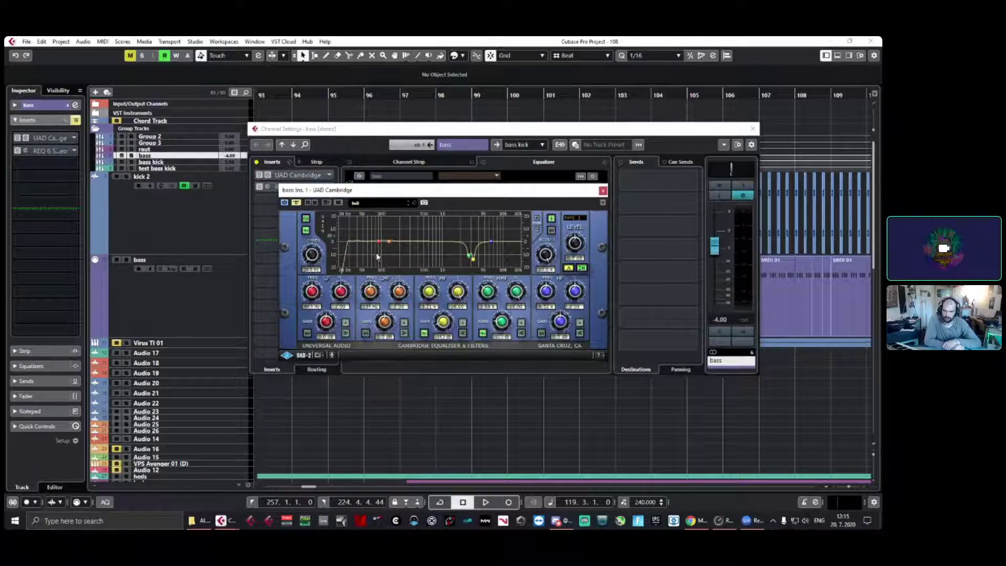
Step: Replace the UAD Cambridge view with REQ 6 Stereo from insert 2 of the bass group, and close it and the channel settings
left_click(602, 190)
left_click(294, 187)
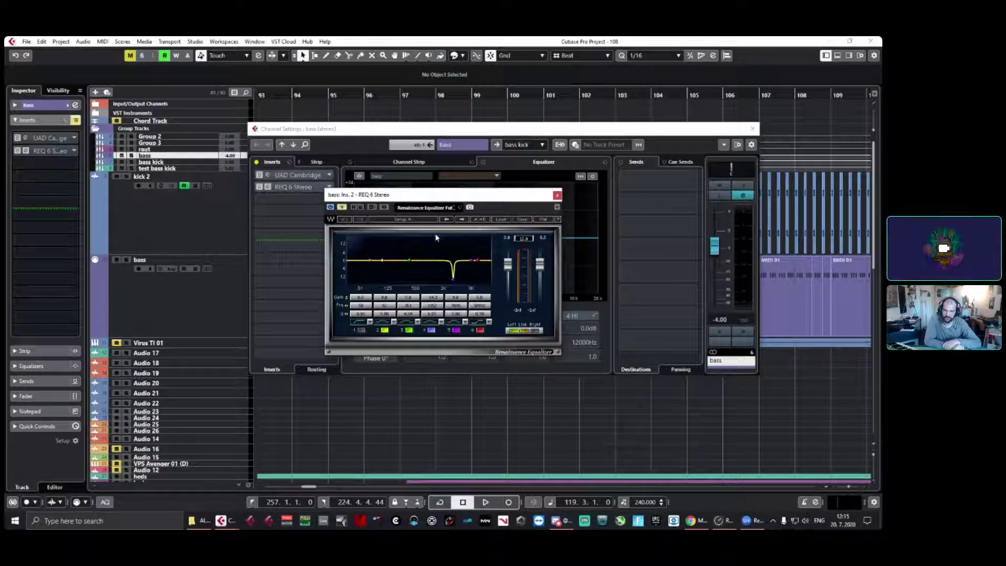
left_click(557, 195)
left_click(752, 128)
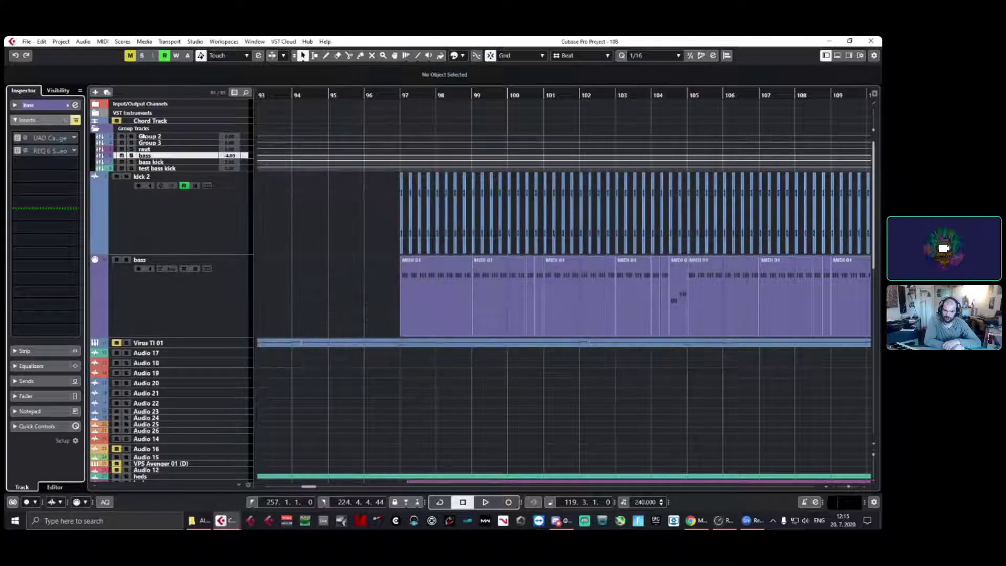
Step: Show the UAD Cambridge and MaxxBass Stereo inserts of the bass kick group side by side, and close both windows
left_click(166, 162)
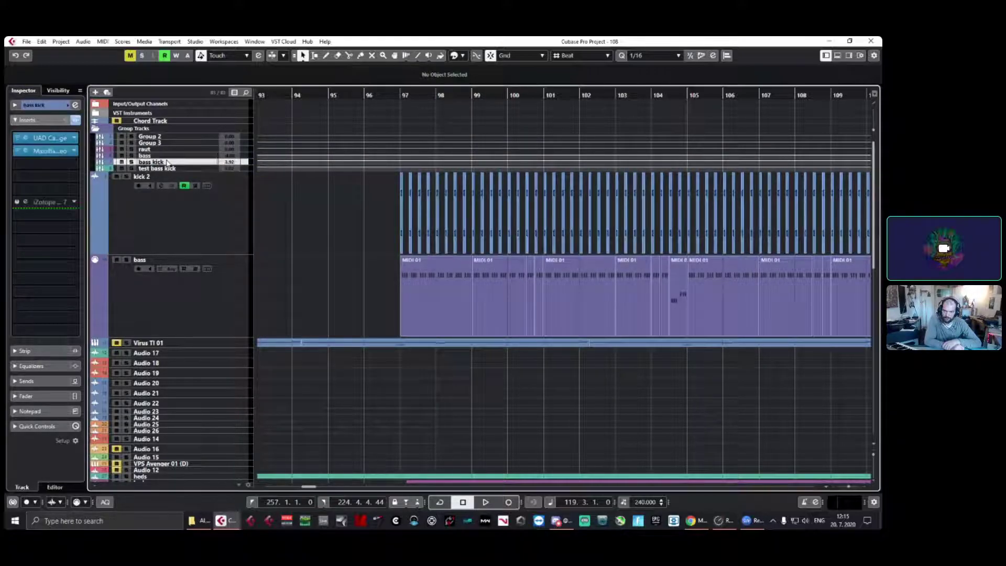
left_click(46, 139)
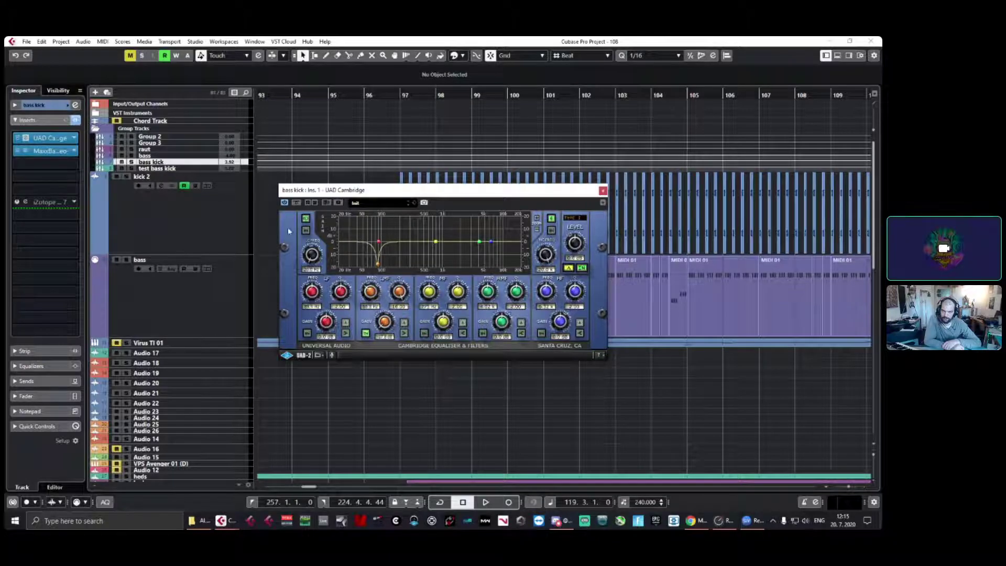
left_click(53, 150)
left_click_drag(504, 221, 579, 284)
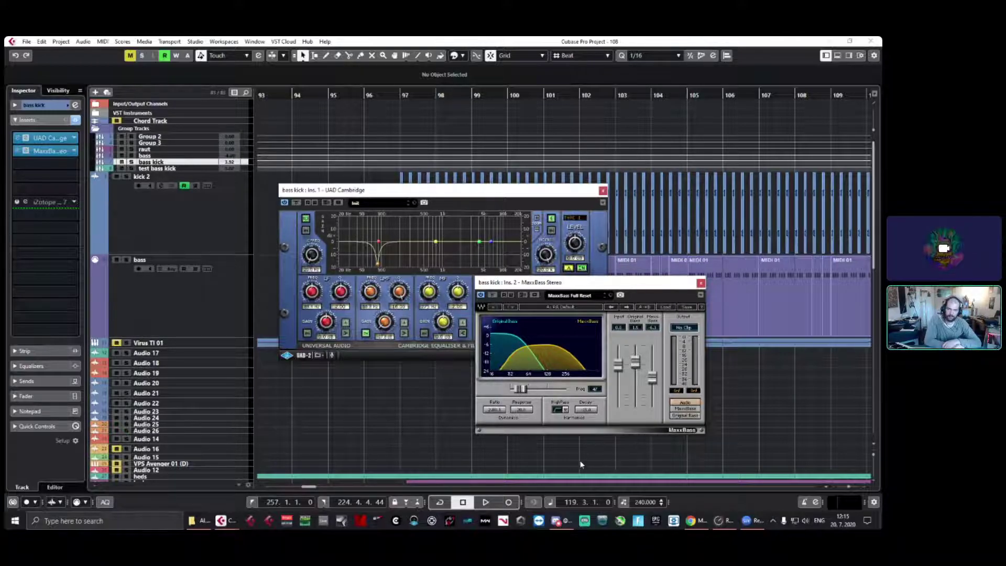
left_click(700, 283)
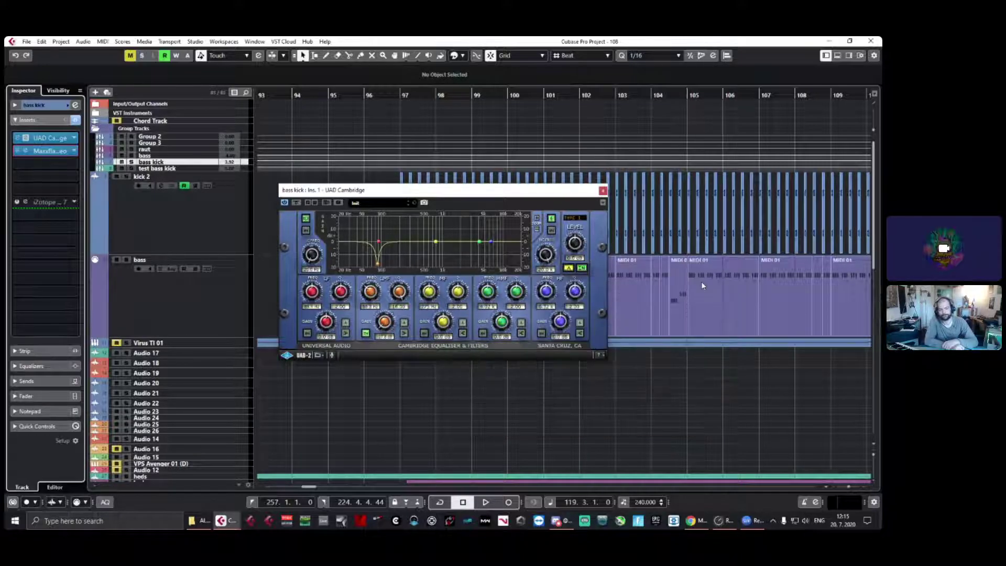
left_click(602, 191)
Step: Show the floating transport bar and play the kick and bass section from bar 97
key("F2")
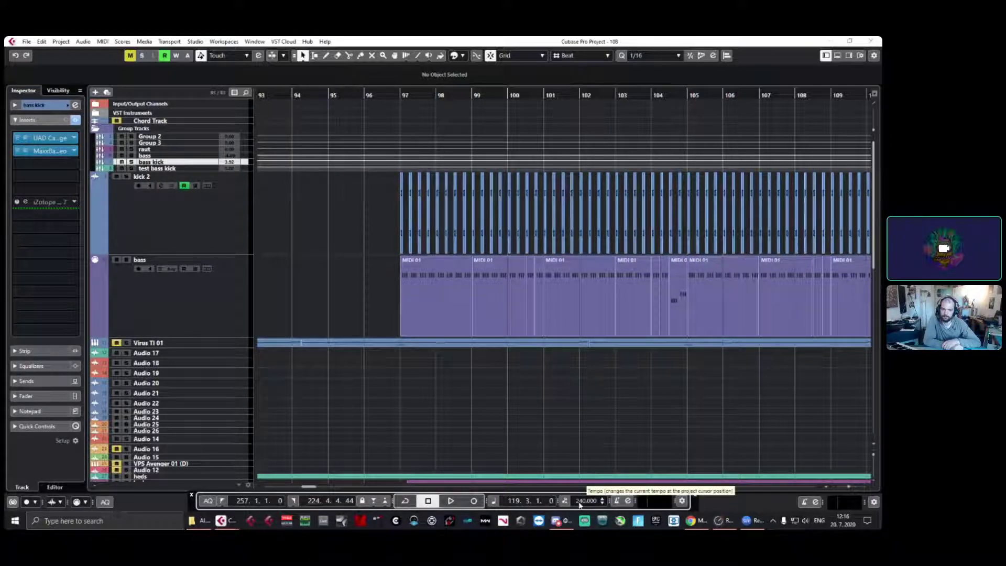
scroll(381, 213, "down", 3)
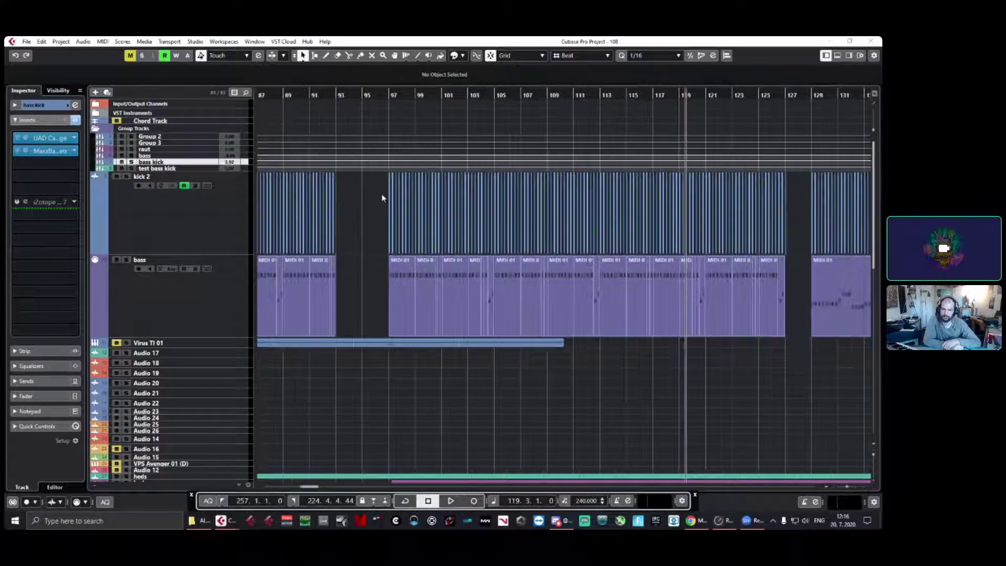
left_click(389, 95)
key("space")
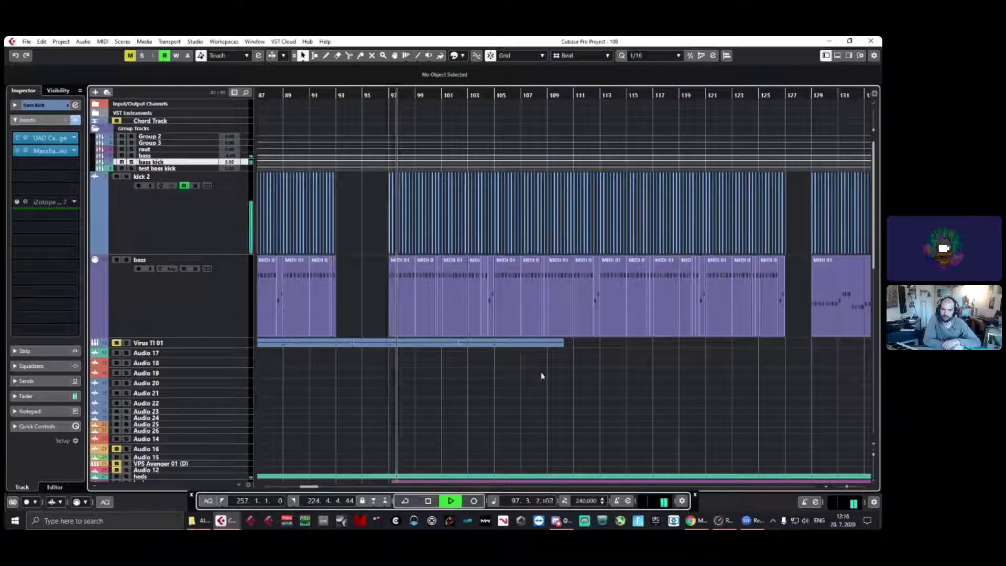
key("F3")
key("F3")
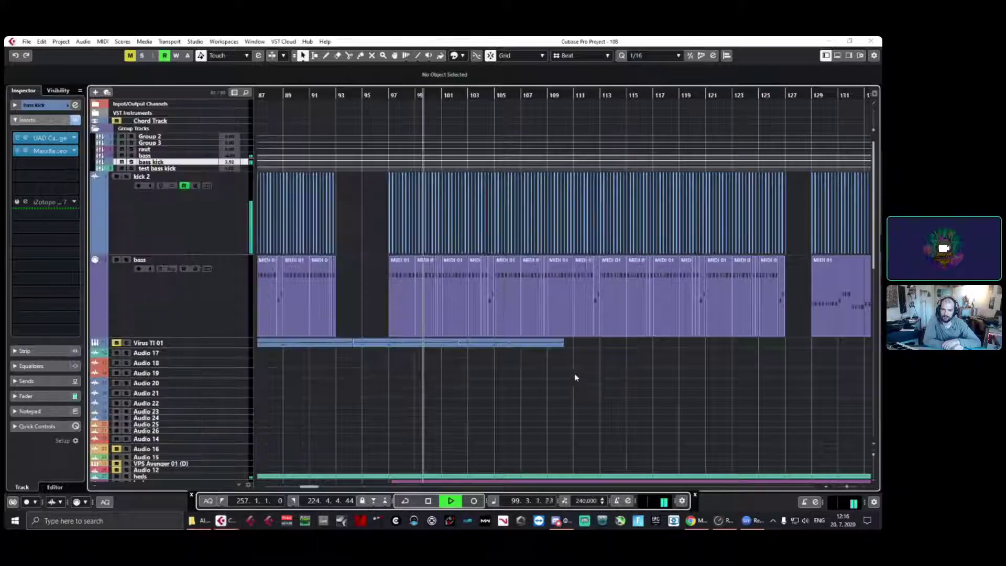
Step: Switch to Sonarworks Reference 4, turn off the Sonarworks SR correction and minimize its window
key("alt+Tab")
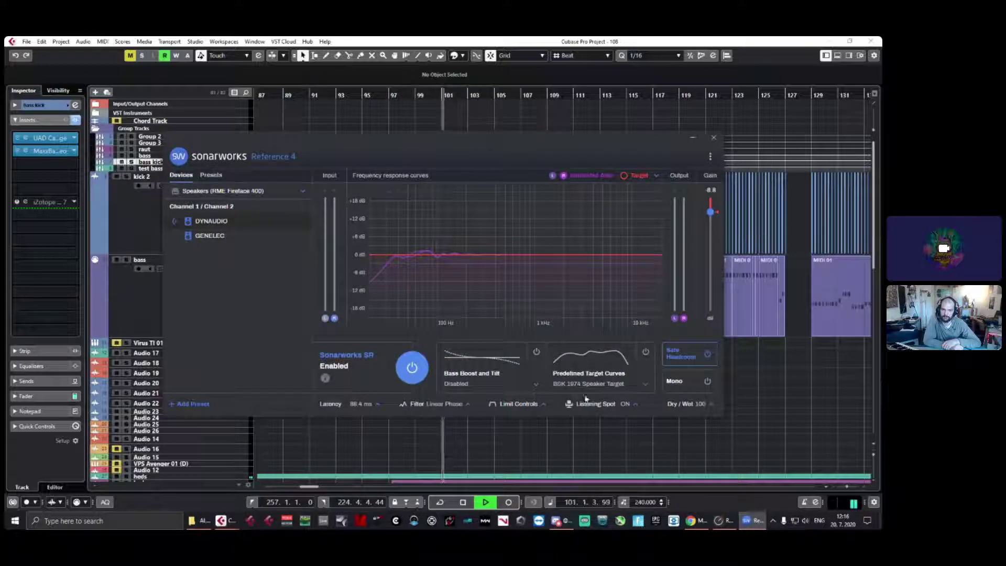
left_click(411, 368)
left_click(695, 139)
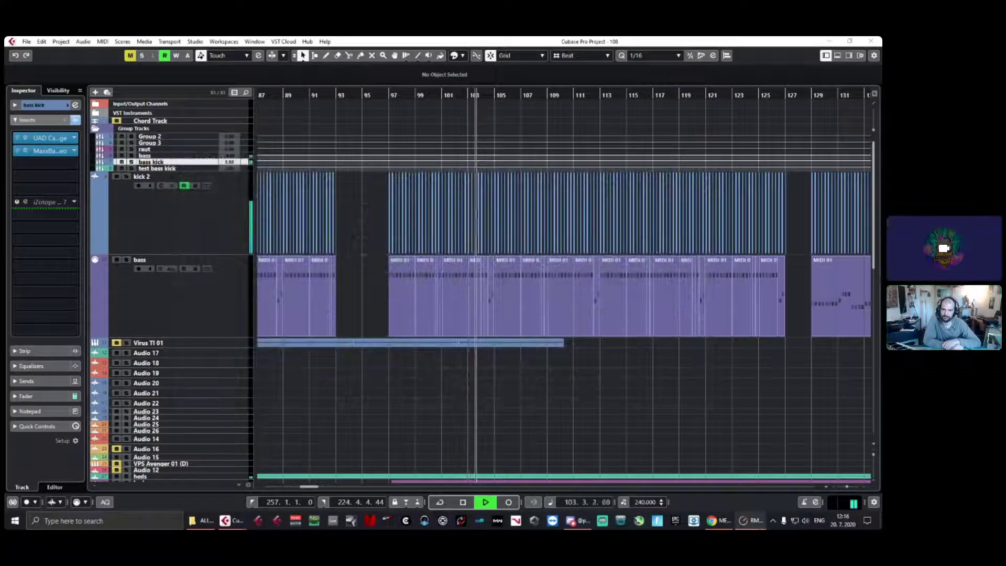
Step: Switch to DIGICheck and place its Totalyser window over the project to watch the playback spectrum
left_click(772, 520)
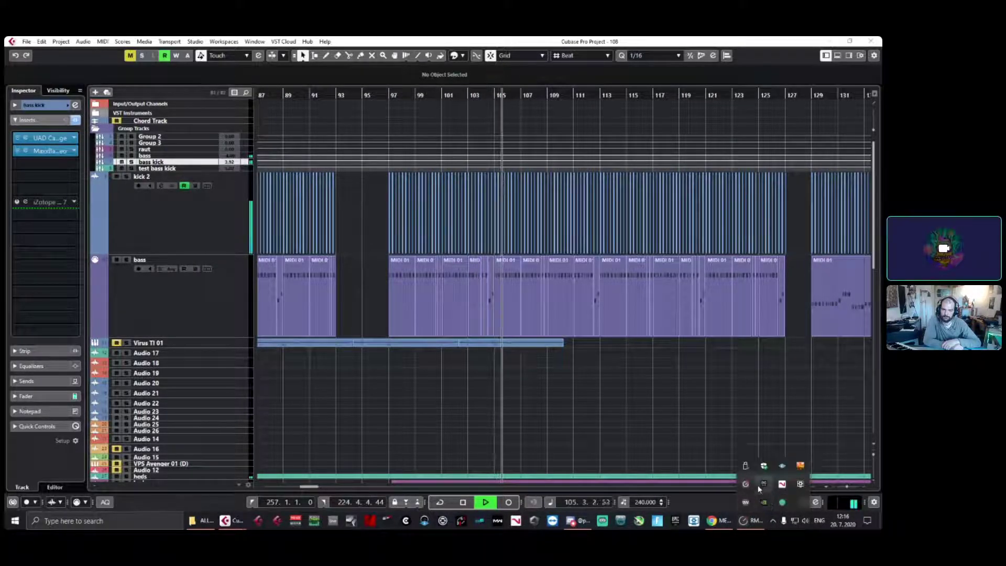
right_click(742, 502)
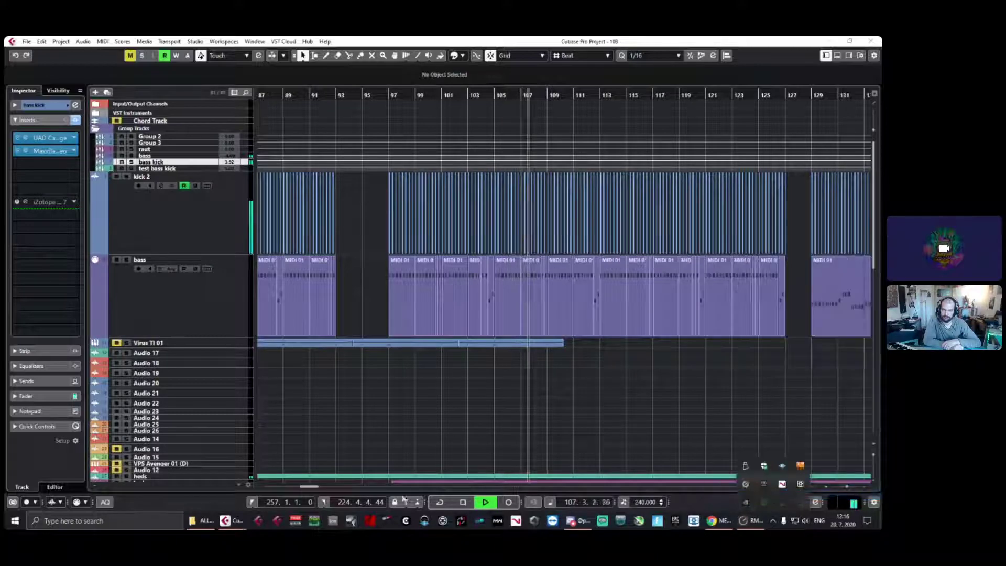
left_click(318, 521)
left_click_drag(370, 212, 448, 140)
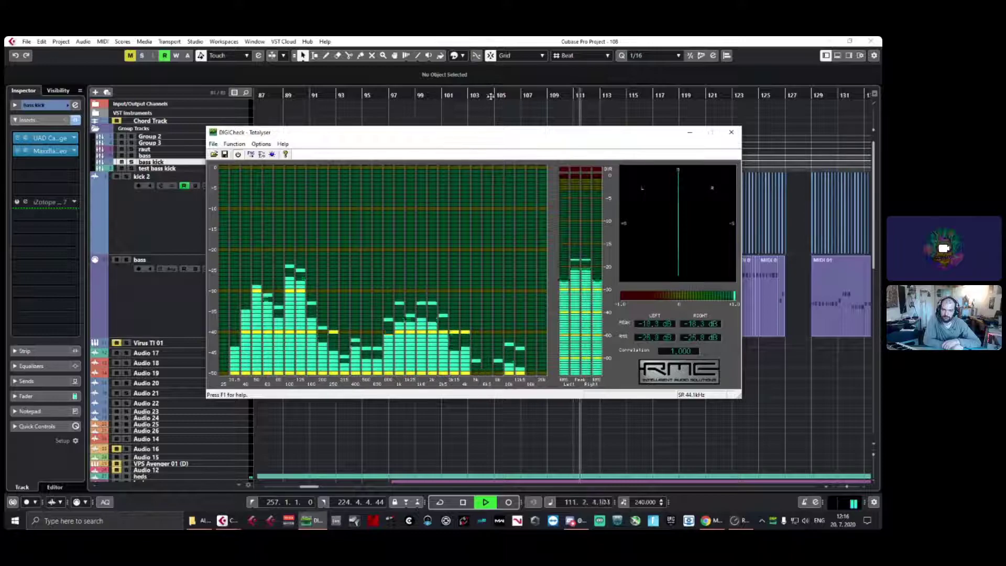
Step: Check the Sonarworks insert in the Control Room monitor section, and bring the DIGICheck Totalyser back into view
left_click(506, 41)
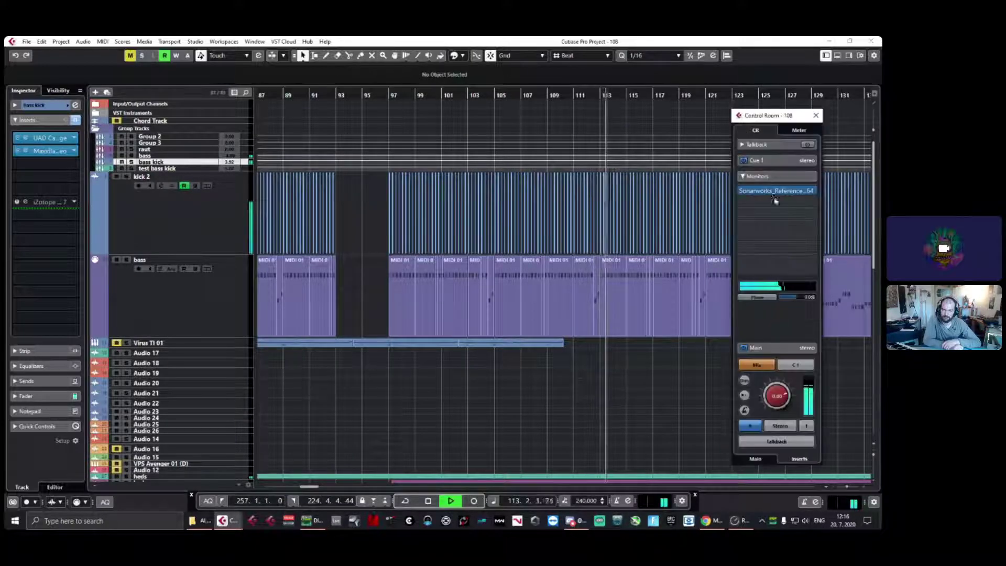
left_click(503, 370)
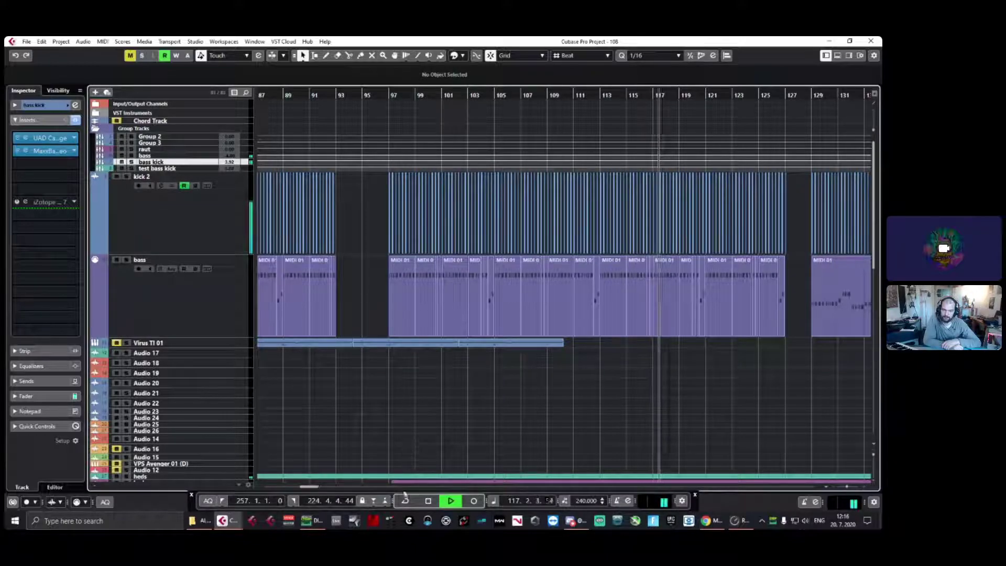
left_click(311, 520)
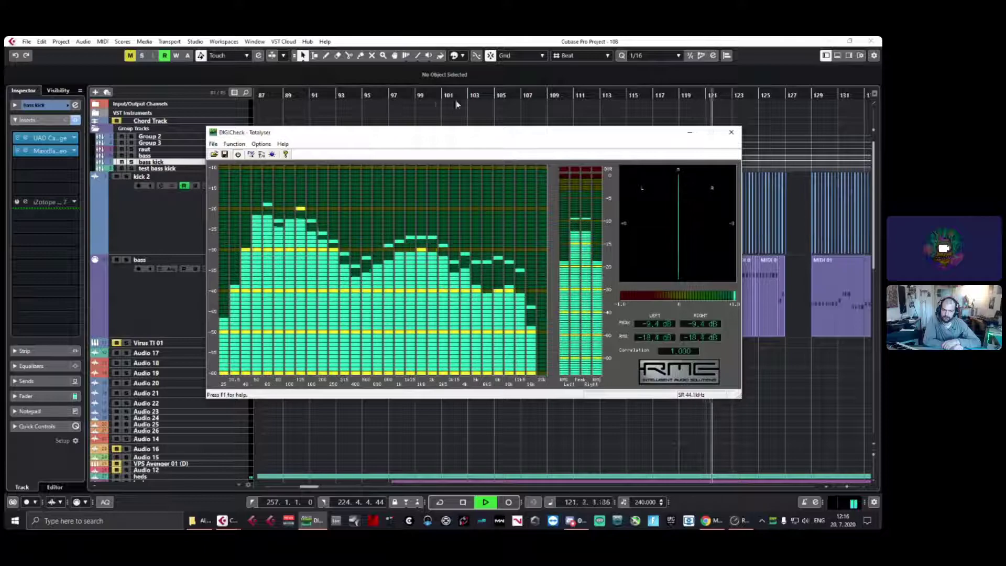
Step: Solo the bass track, examine its spectrum in the DIGICheck Totalyser, and return to the Cubase project
left_click(126, 192)
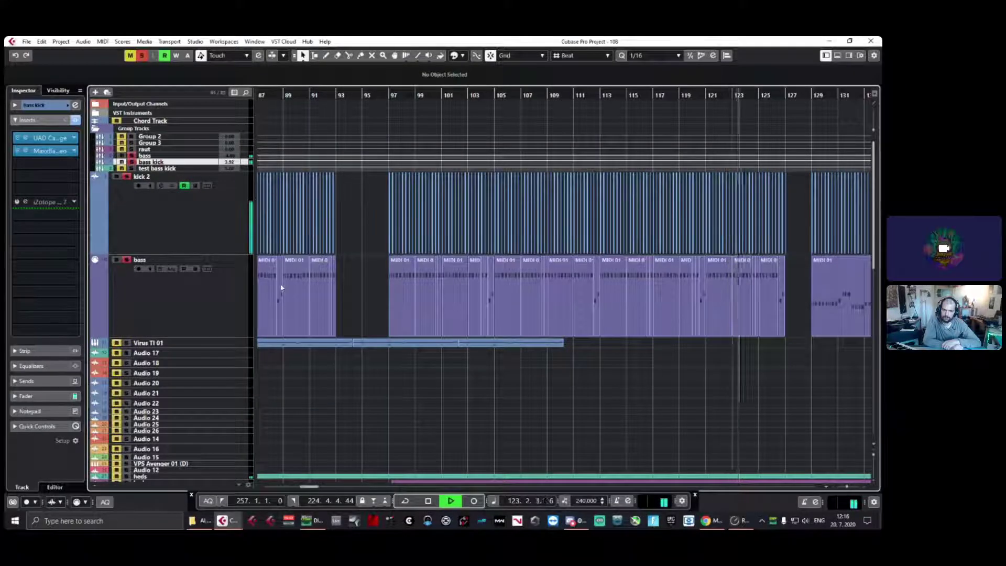
left_click(314, 521)
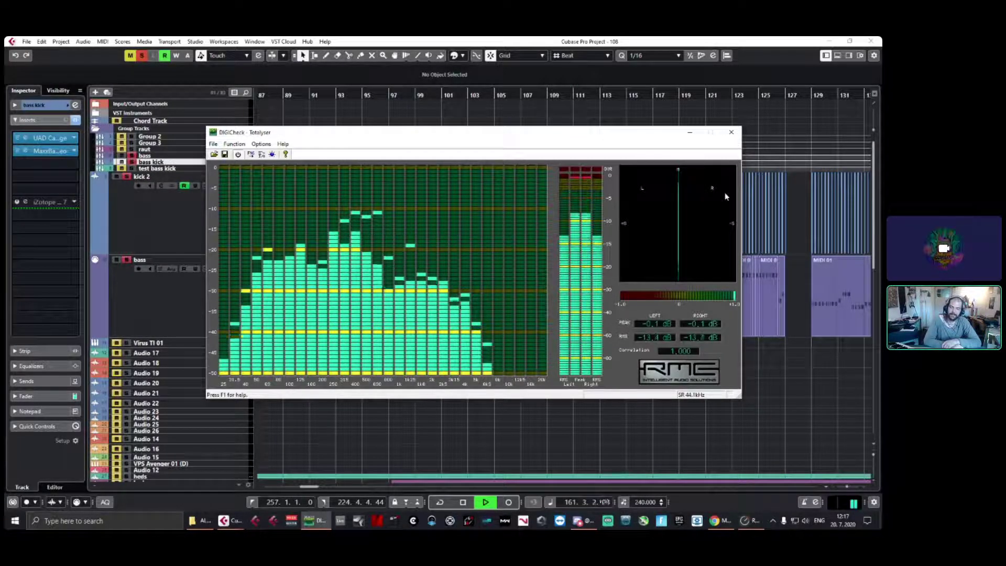
left_click(809, 393)
Step: Stop playback, play the soloed kick 2 and bass tracks from bar 97, and stop again
key("space")
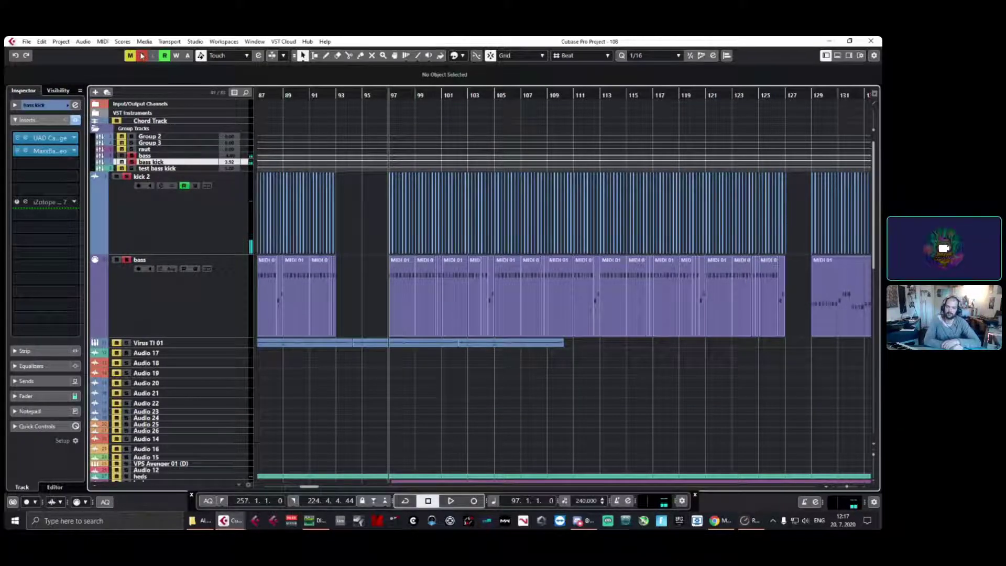
key("space")
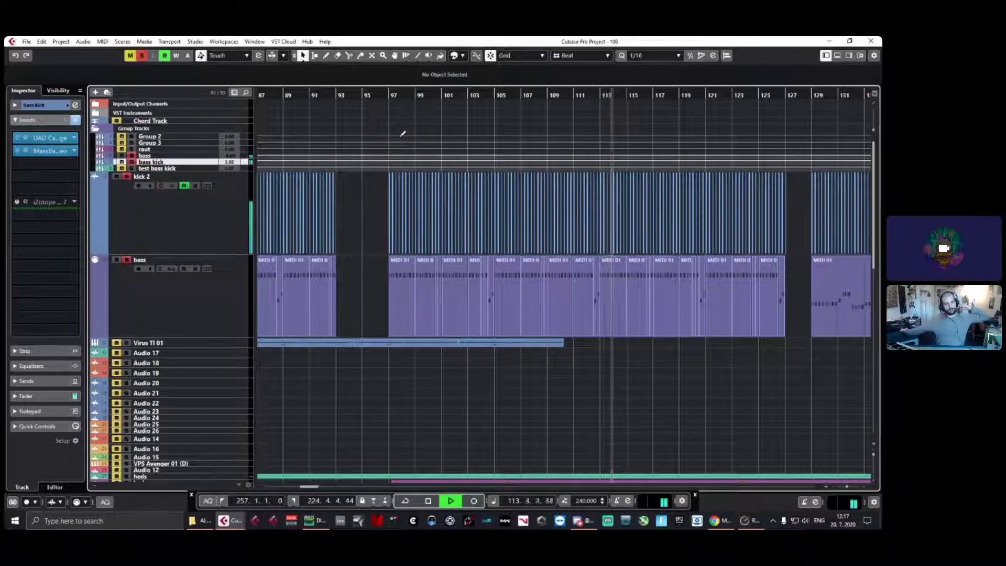
key("space")
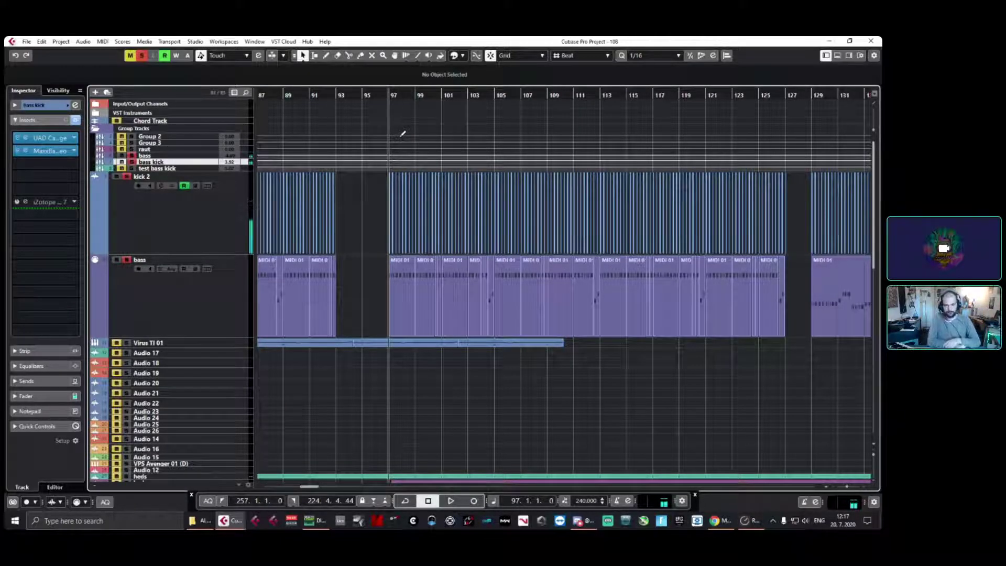